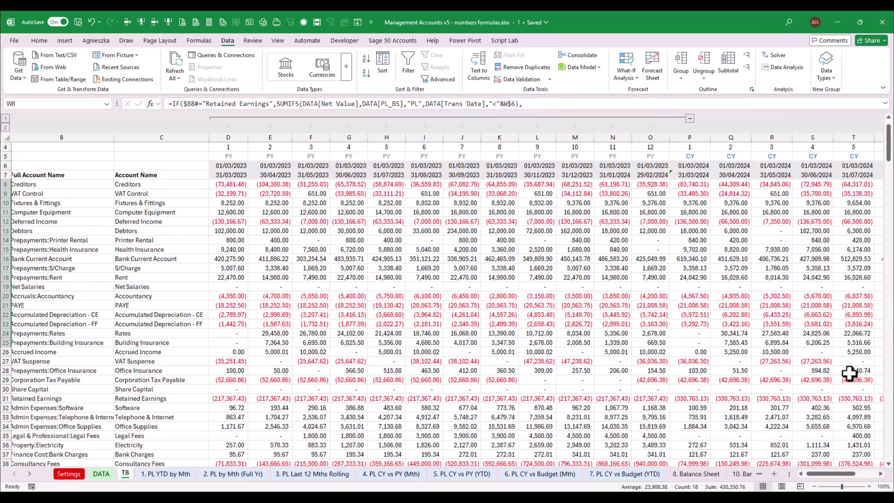
- Collapse the prior-year columns on the TB sheet and review the current-year monthly account balances and period numbers
{"action": "scroll", "coordinate": [890, 150], "scroll_direction": "up", "scroll_amount": 1}
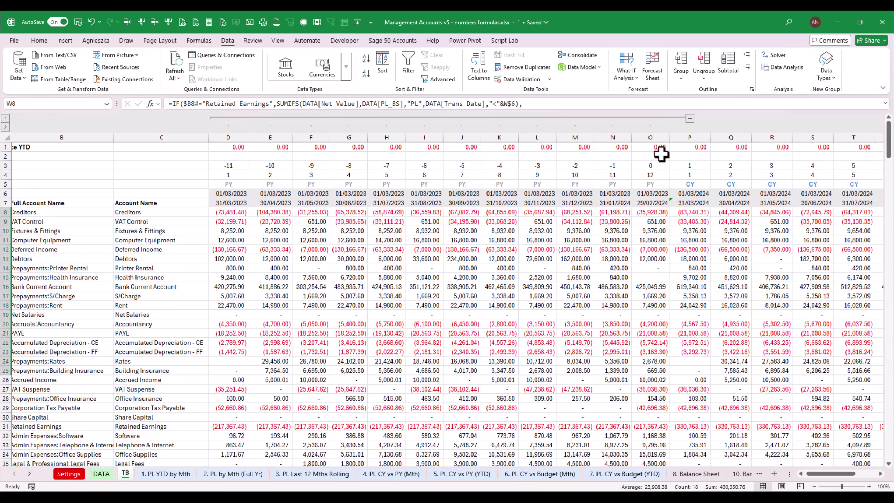
{"action": "left_click", "coordinate": [690, 119]}
{"action": "left_click", "coordinate": [410, 240]}
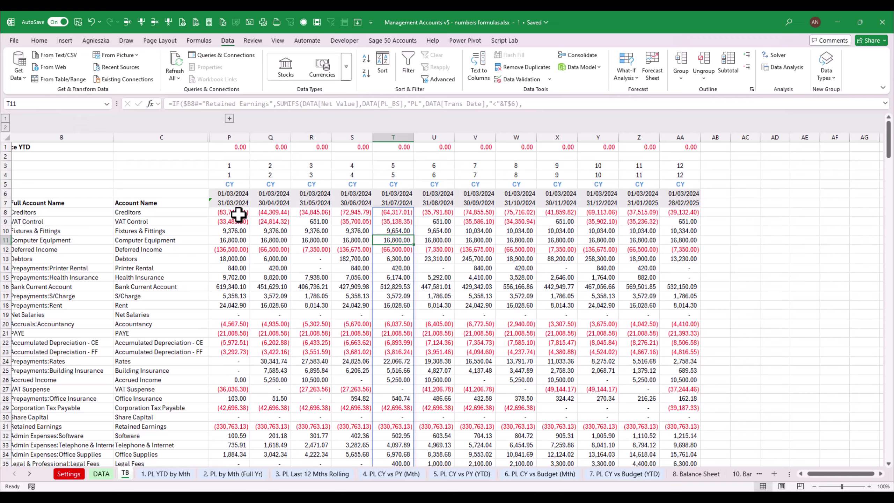
{"action": "left_click_drag", "start_coordinate": [433, 215], "coordinate": [440, 315]}
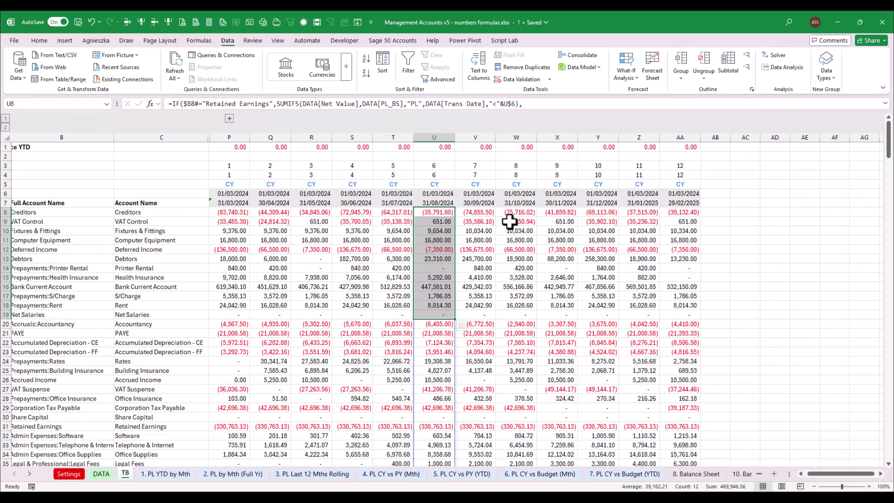
{"action": "left_click_drag", "start_coordinate": [517, 221], "coordinate": [517, 296]}
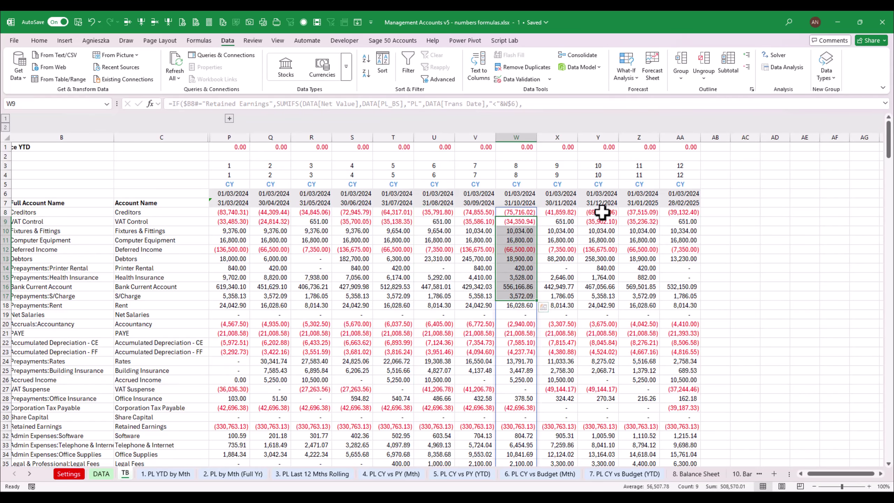
{"action": "left_click_drag", "start_coordinate": [601, 212], "coordinate": [598, 333]}
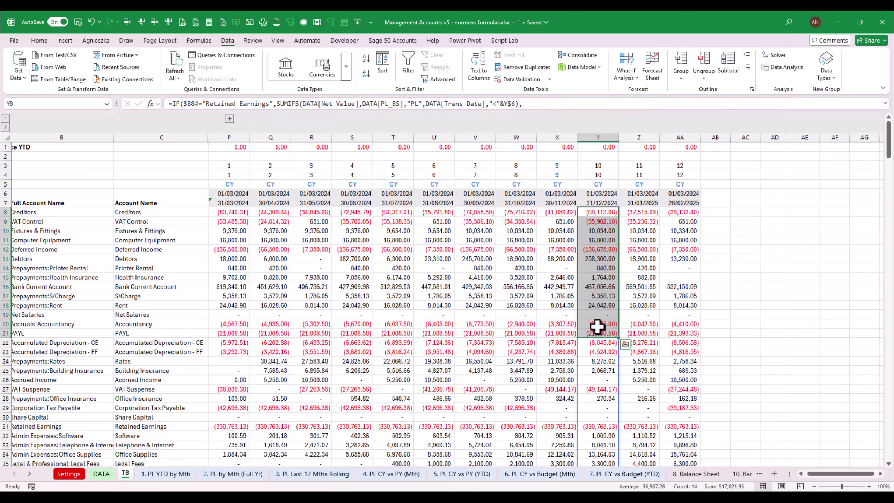
{"action": "left_click_drag", "start_coordinate": [241, 213], "coordinate": [677, 399]}
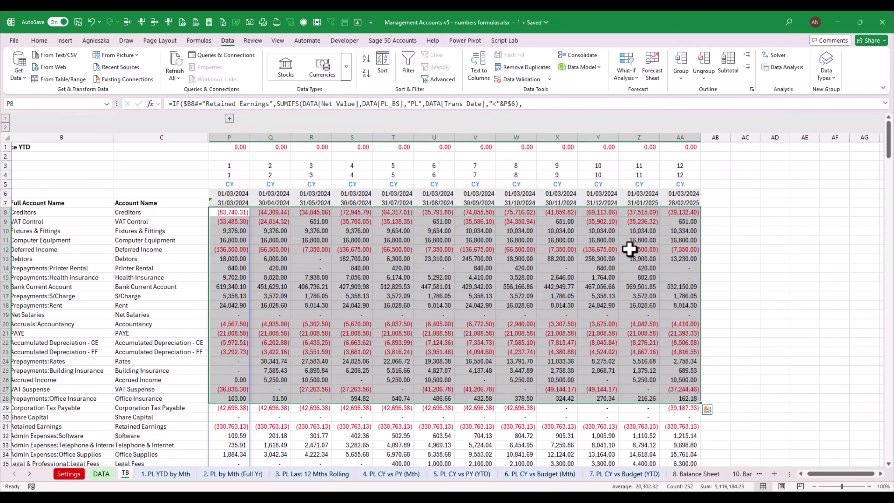
{"action": "left_click", "coordinate": [599, 175]}
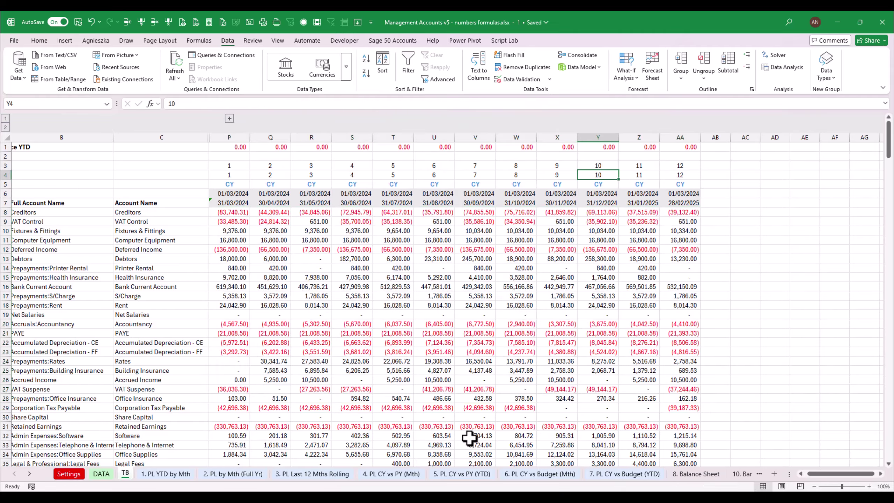
- In C8 of the 8. Balance Sheet tab, begin an INDEX formula with the absolute array TB!$P$8:$AA$53
{"action": "left_click", "coordinate": [701, 474]}
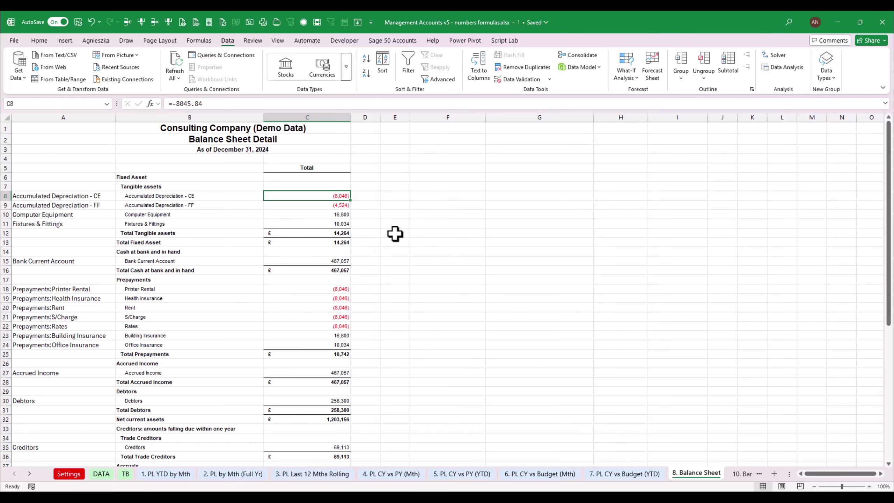
{"action": "type", "text": "=INDEX("}
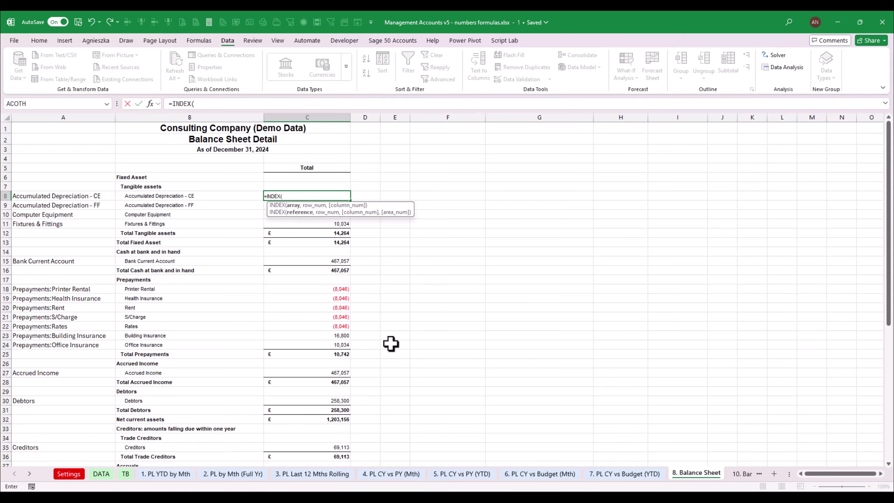
{"action": "left_click", "coordinate": [125, 474]}
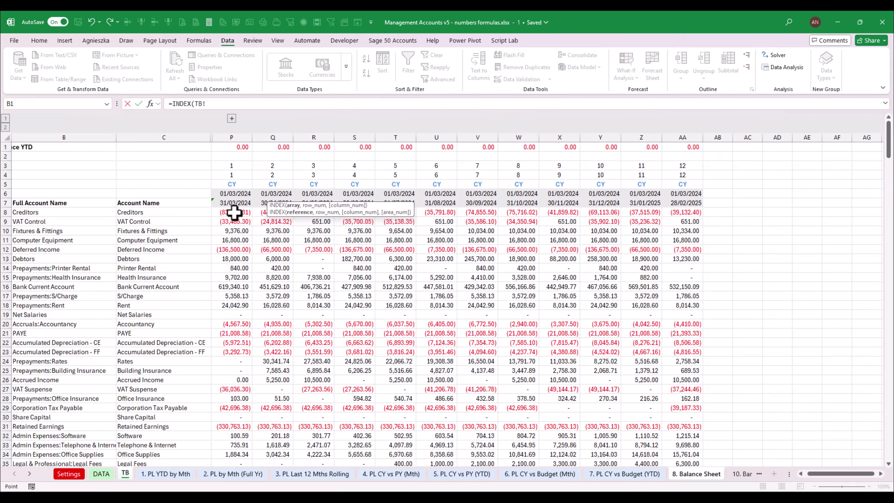
{"action": "left_click_drag", "start_coordinate": [231, 211], "coordinate": [690, 398]}
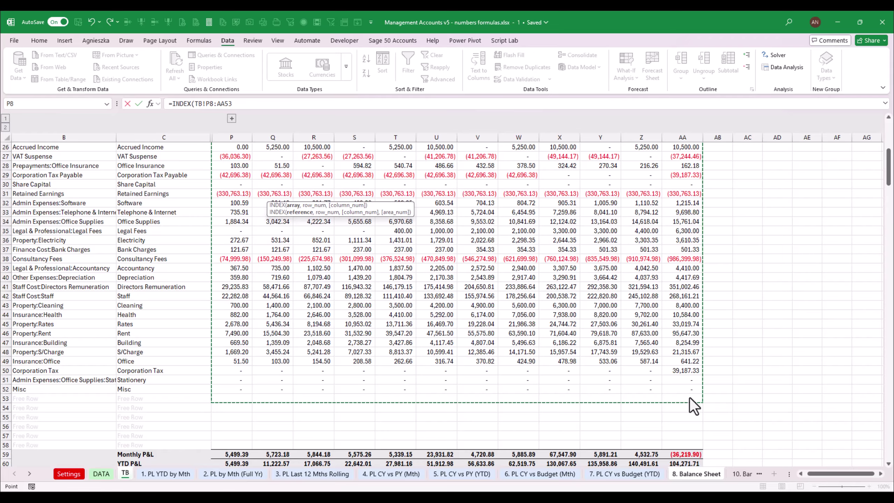
{"action": "type", "text": ","}
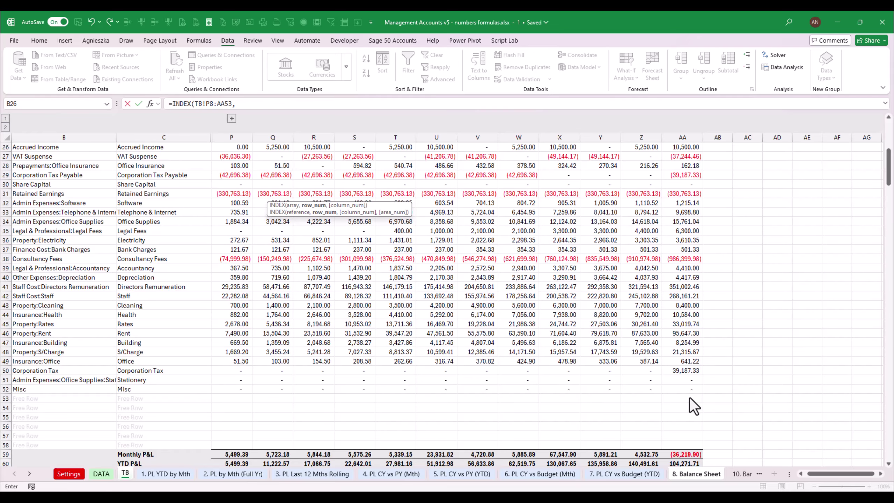
{"action": "left_click", "coordinate": [213, 104]}
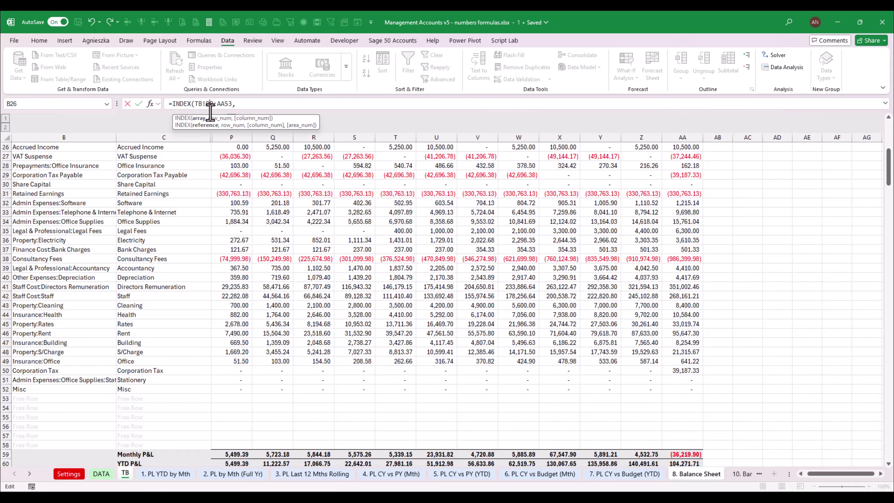
{"action": "key", "text": "F4"}
{"action": "key", "text": "F4"}
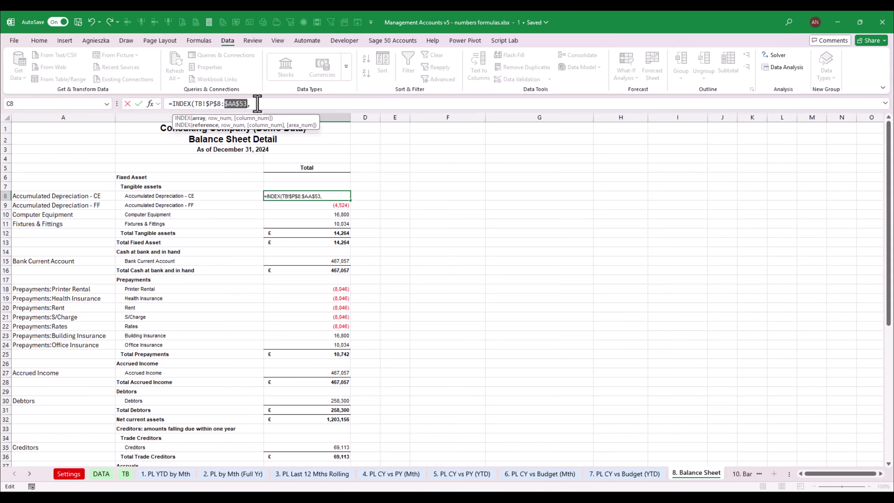
- Add the row argument as a MATCH of $A8 against the spilled account names TB!B8# with exact match 0
{"action": "left_click", "coordinate": [257, 104]}
{"action": "type", "text": "ma"}
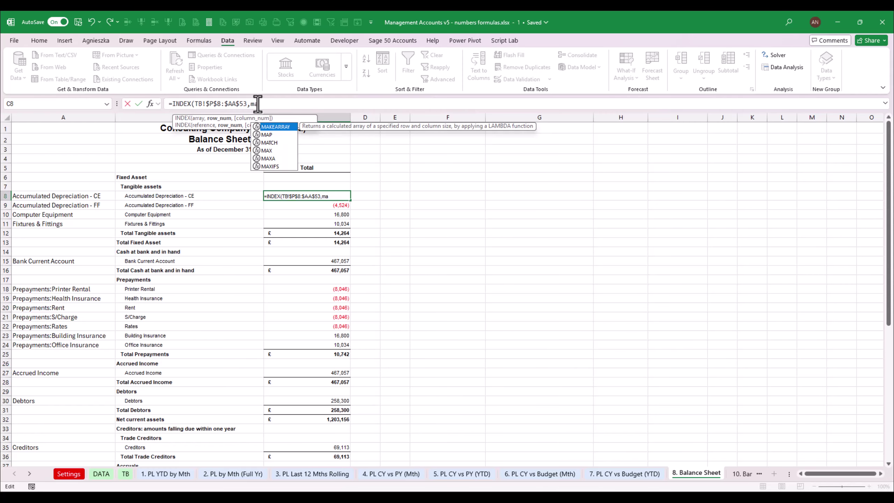
{"action": "type", "text": "tch("}
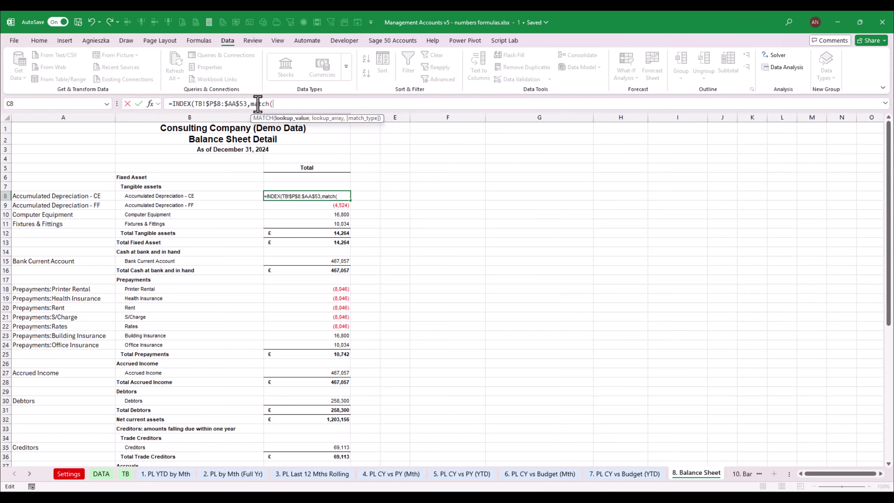
{"action": "scroll", "coordinate": [81, 195], "scroll_direction": "down", "scroll_amount": 3}
{"action": "left_click", "coordinate": [64, 164]}
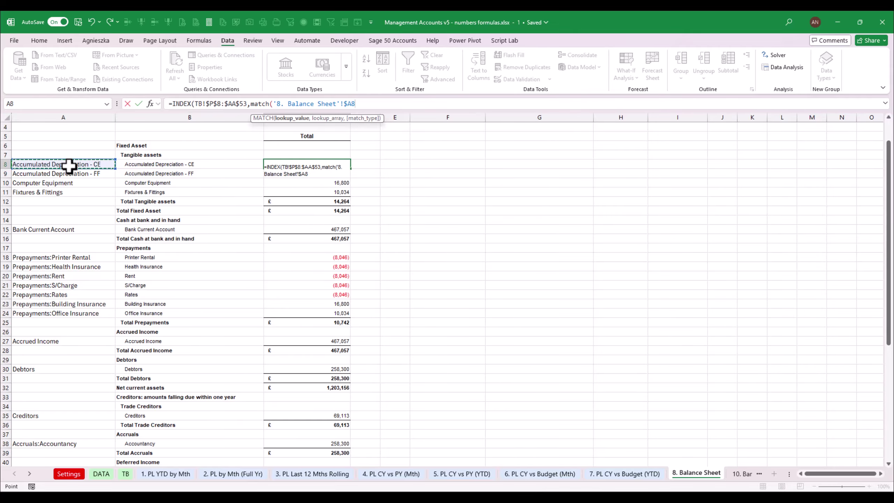
{"action": "type", "text": ","}
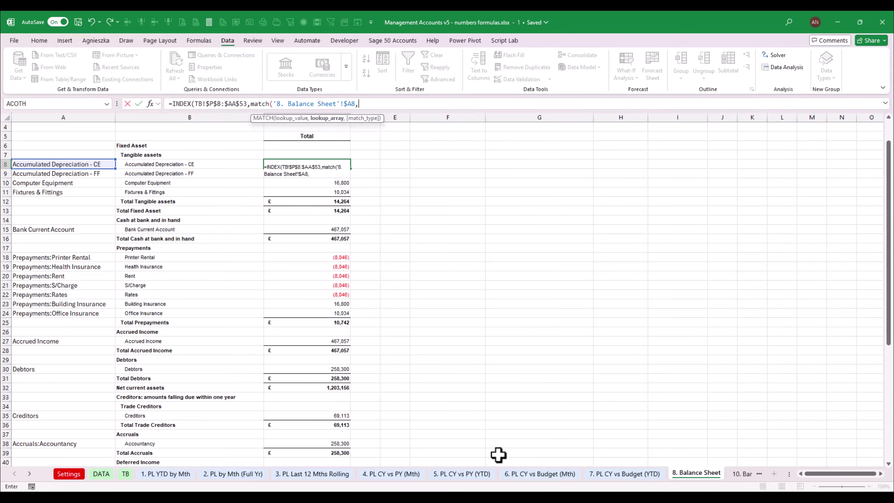
{"action": "left_click", "coordinate": [122, 474]}
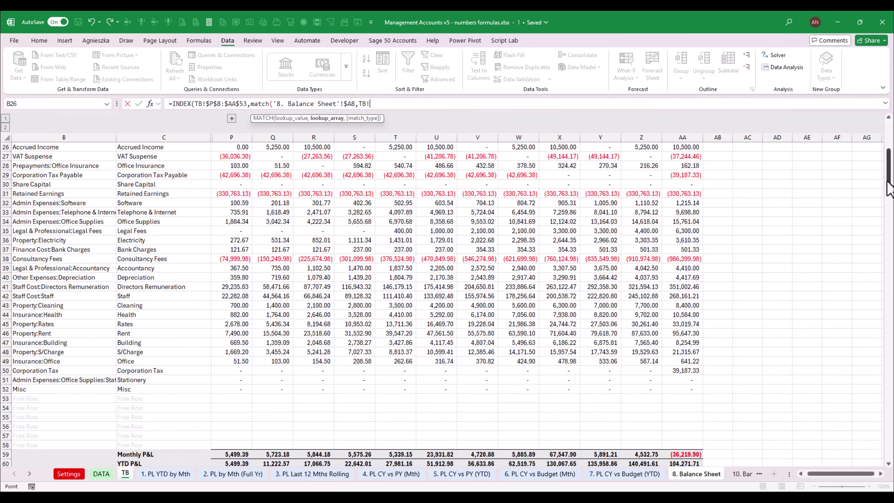
{"action": "scroll", "coordinate": [889, 187], "scroll_direction": "up", "scroll_amount": 8}
{"action": "left_click", "coordinate": [74, 213]}
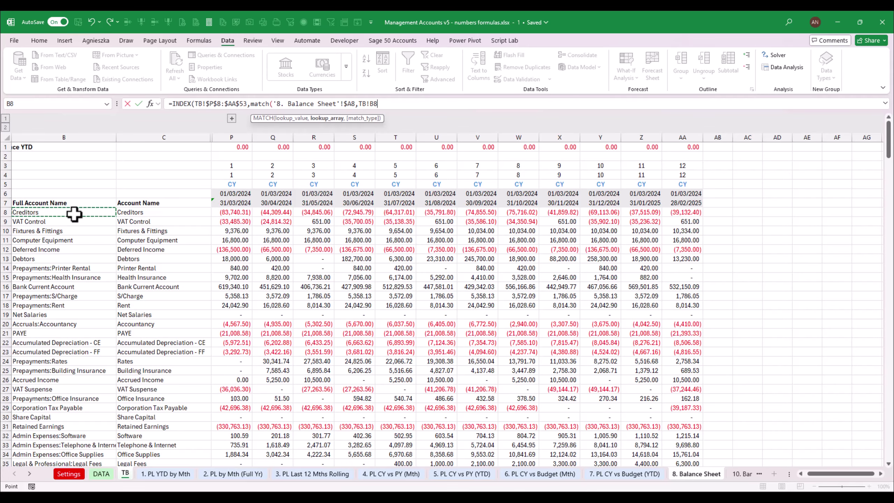
{"action": "type", "text": "#,"}
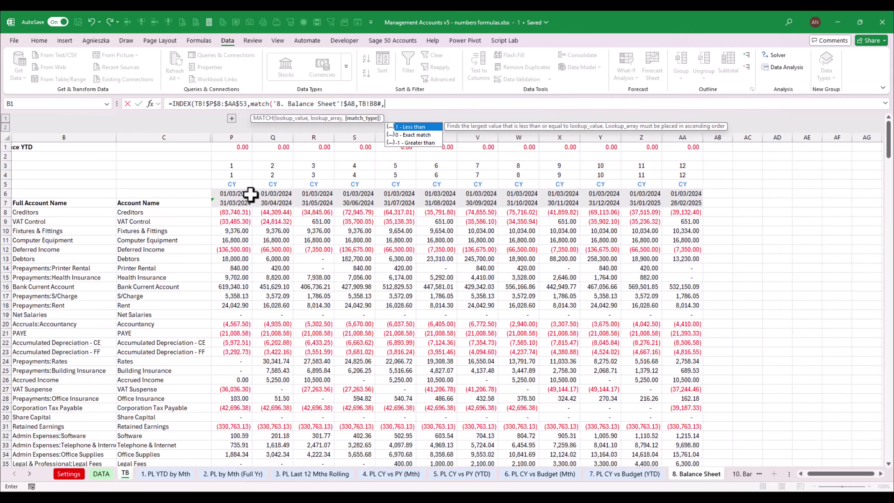
{"action": "type", "text": "0)"}
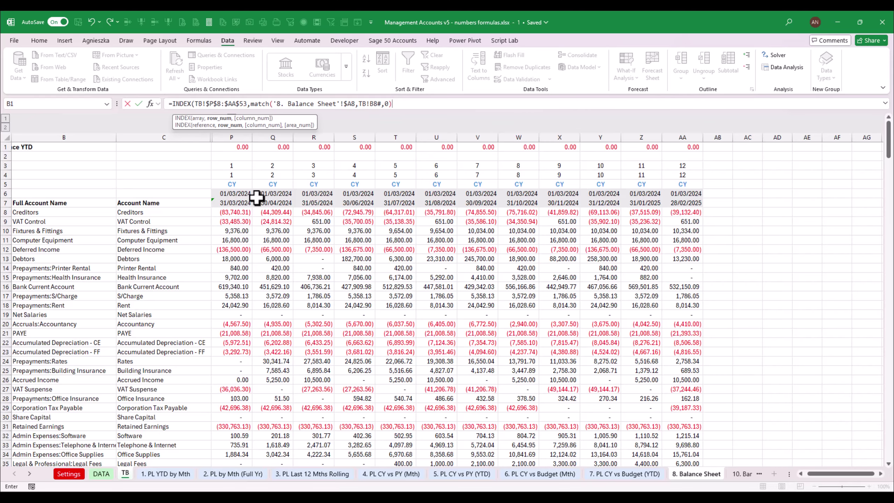
- Add the column argument as a MATCH of CurrentPeriod in TB!P4:AA4 with exact match 0, and enter the completed formula
{"action": "type", "text": ",m"}
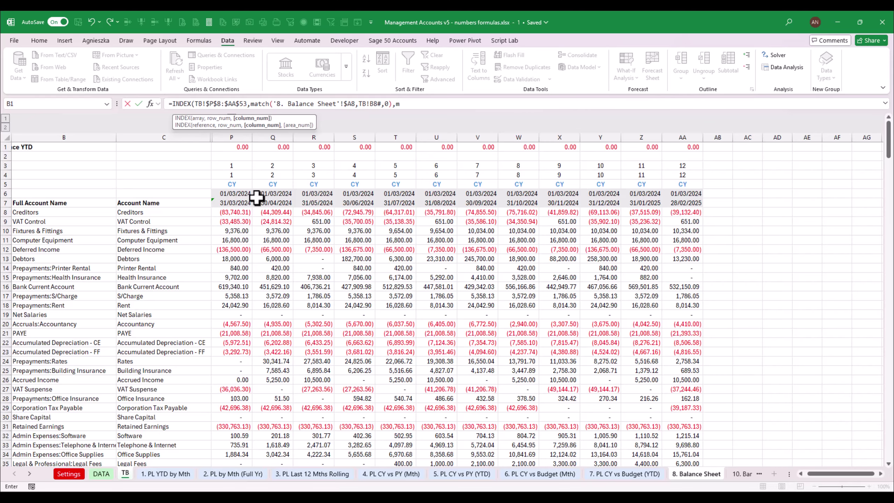
{"action": "type", "text": "atch(c"}
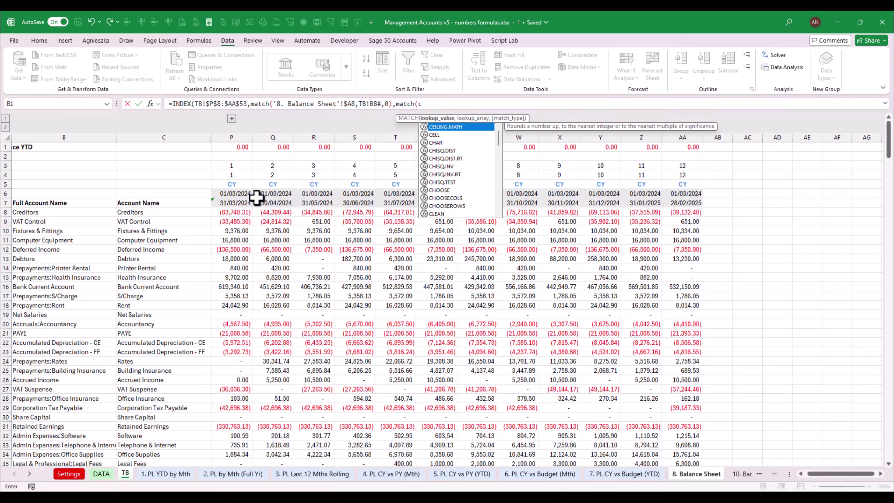
{"action": "type", "text": "urrentPeriod,"}
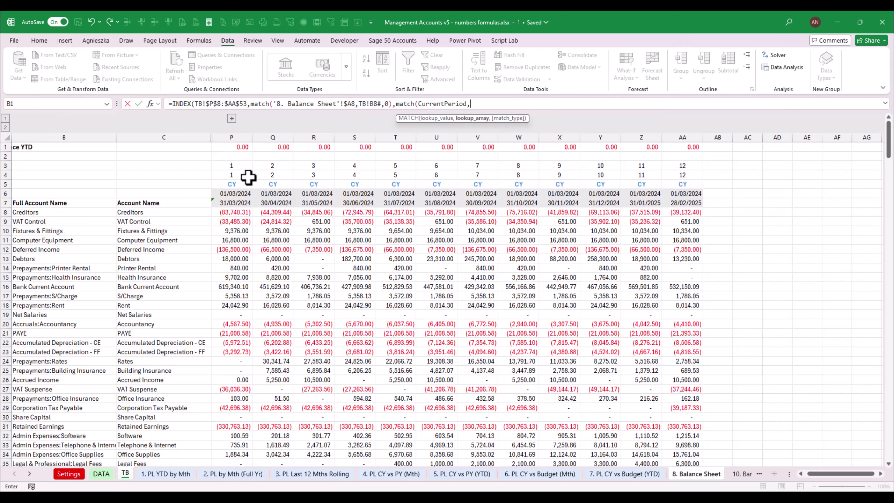
{"action": "left_click_drag", "start_coordinate": [248, 175], "coordinate": [675, 179]}
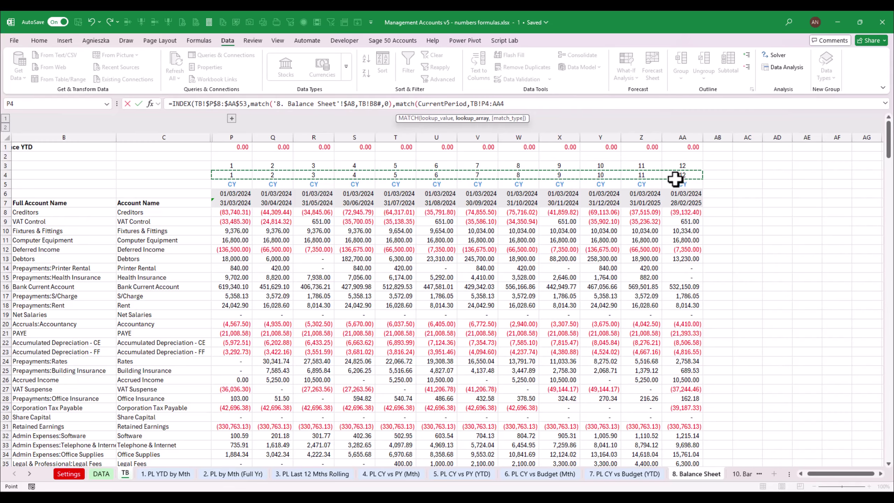
{"action": "type", "text": ",0))"}
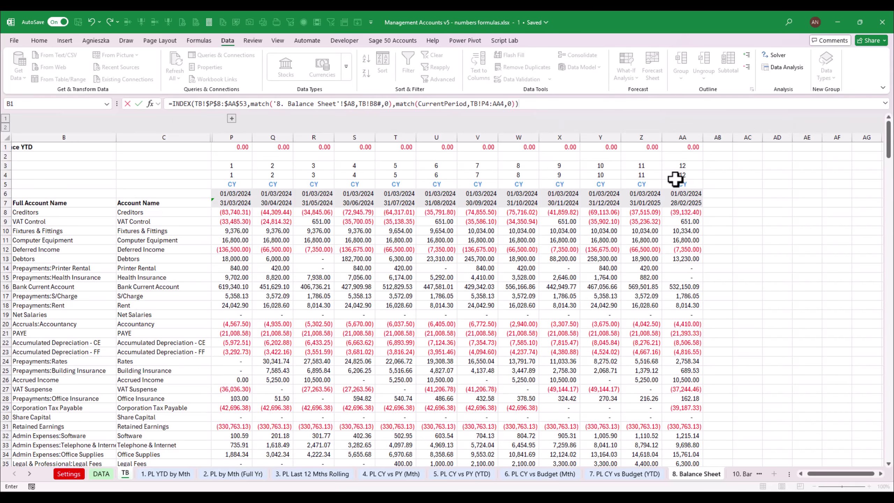
{"action": "key", "text": "Return"}
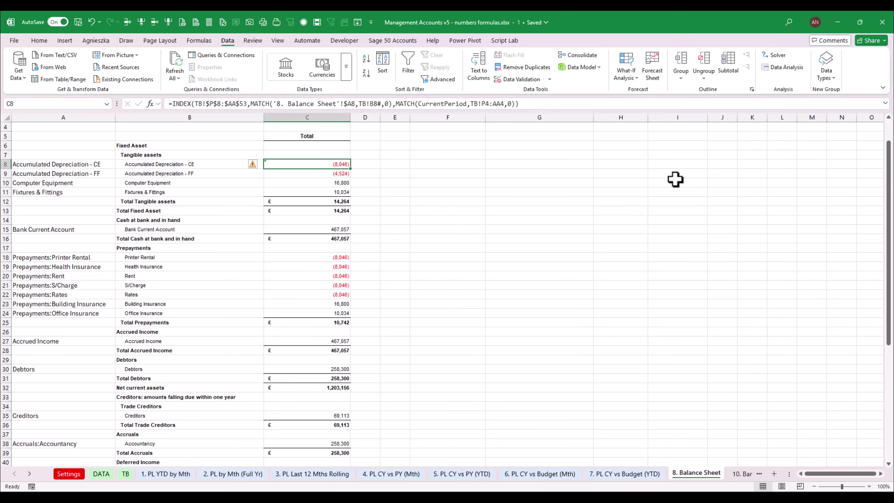
- Fill the INDEX/MATCH formula from C8 down into C9, the Accumulated Depreciation - FF row
{"action": "key", "text": "shift+Down"}
{"action": "key", "text": "ctrl+d"}
{"action": "key", "text": "shift+Up"}
- Make the account-name lookup reference in the C8 formula absolute as TB!$B$8#
{"action": "key", "text": "F2"}
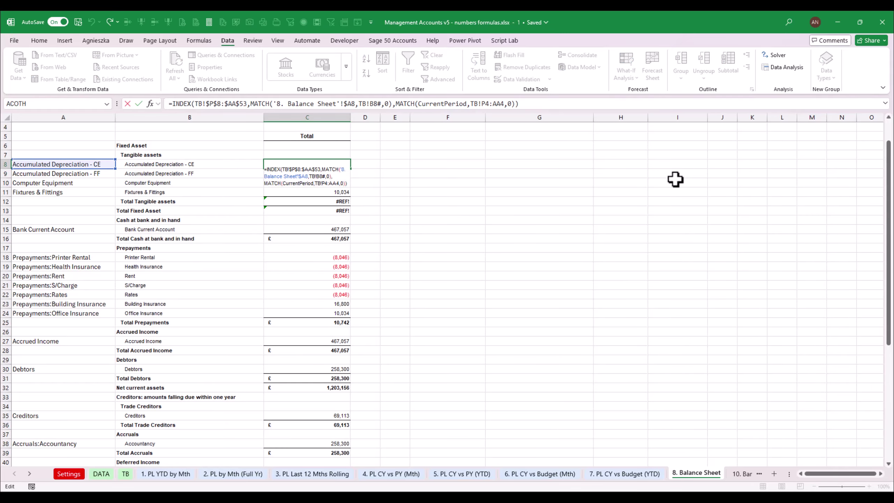
{"action": "key", "text": "Left"}
{"action": "key", "text": "Left"}
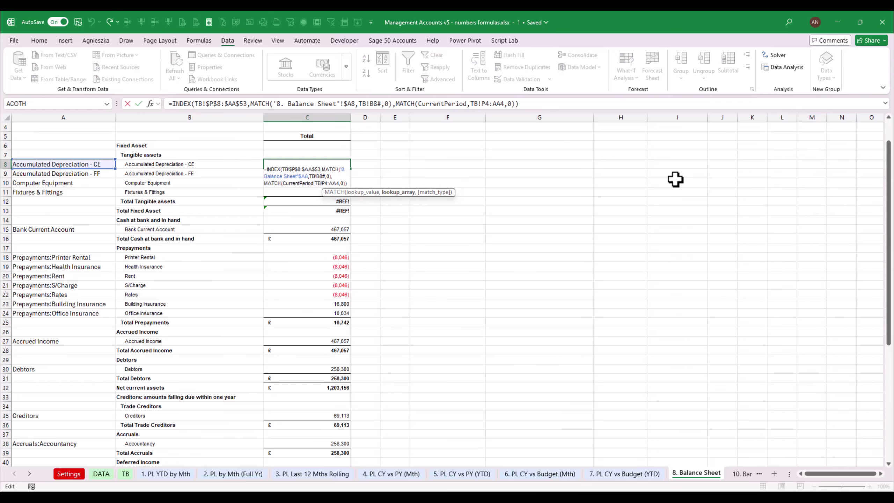
{"action": "key", "text": "F4"}
{"action": "key", "text": "Return"}
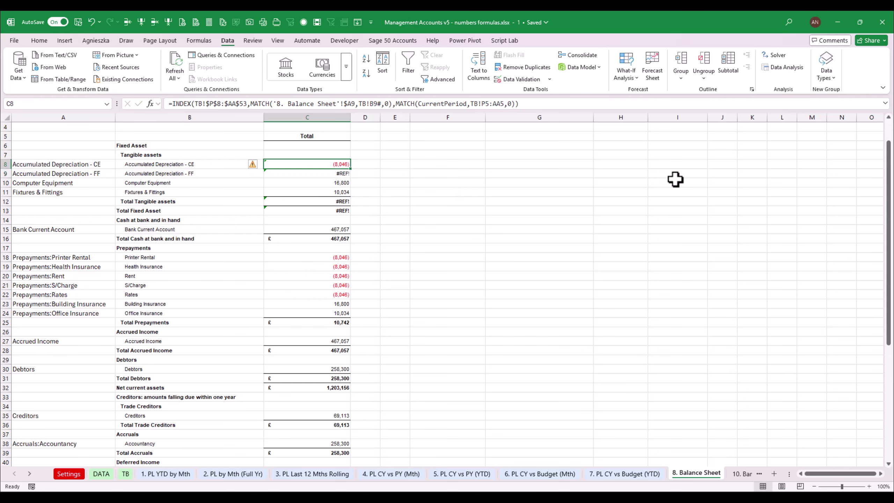
- Refill C9 with the corrected formula from C8 and return to C8
{"action": "key", "text": "shift+Up"}
{"action": "key", "text": "ctrl+d"}
{"action": "key", "text": "shift+Down"}
{"action": "key", "text": "Up"}
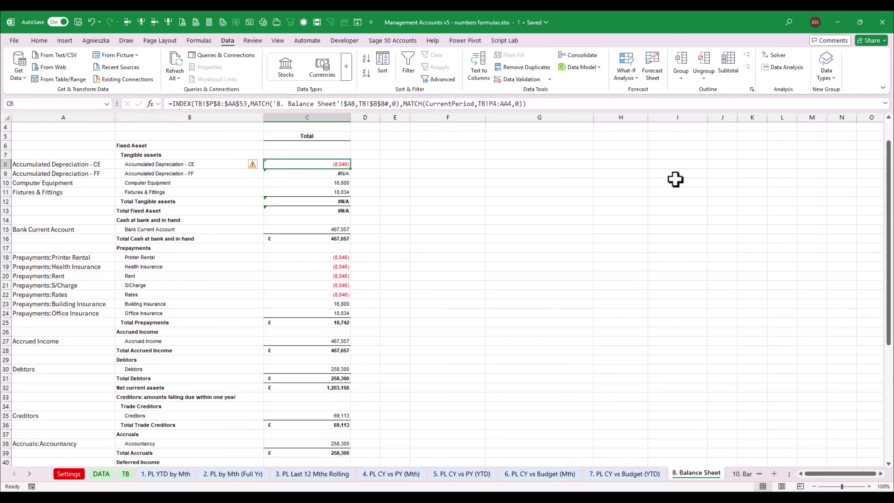
- Make the period lookup range in the C8 formula absolute as TB!$P$4:$AA$4, keeping C8 selected
{"action": "key", "text": "F2"}
{"action": "key", "text": "Left"}
{"action": "key", "text": "Left"}
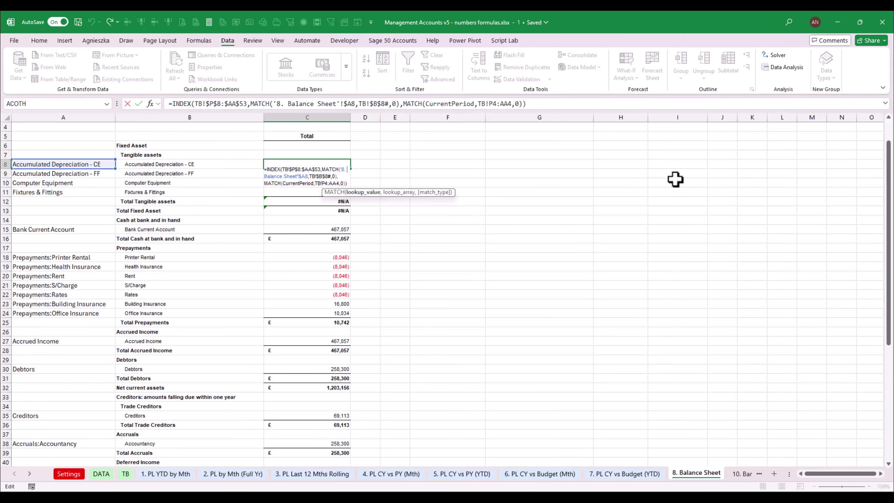
{"action": "key", "text": "ctrl+Right"}
{"action": "key", "text": "ctrl+Right"}
{"action": "key", "text": "ctrl+Right"}
{"action": "key", "text": "ctrl+Right"}
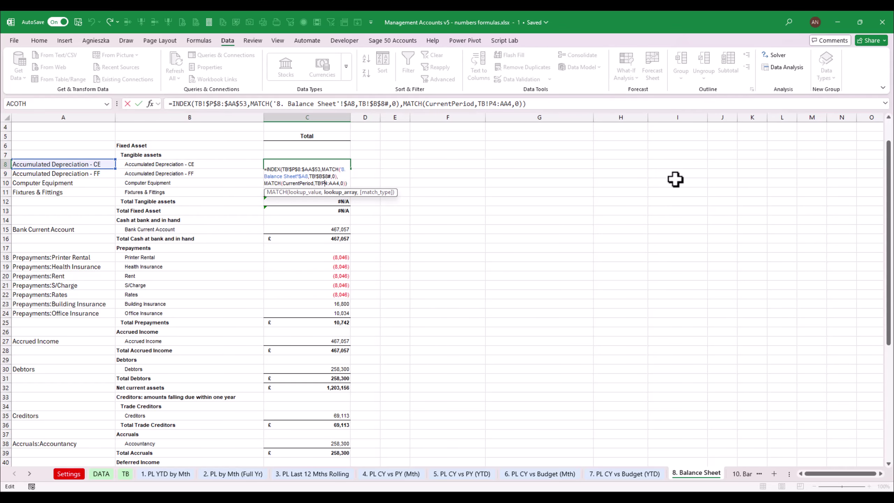
{"action": "key", "text": "F4"}
{"action": "key", "text": "F4"}
{"action": "key", "text": "ctrl+Return"}
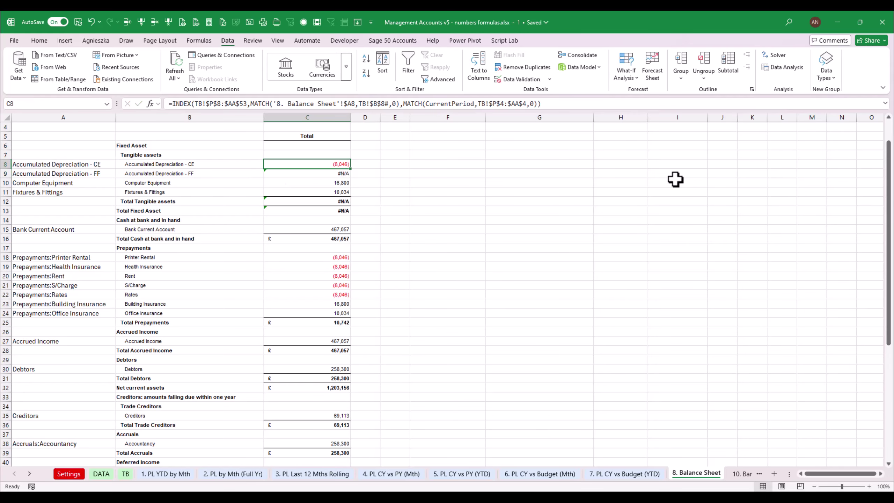
- Copy the corrected C8 formula into the other tangible asset rows, C9 through C11
{"action": "key", "text": "ctrl+c"}
{"action": "key", "text": "Down"}
{"action": "key", "text": "ctrl+v"}
{"action": "key", "text": "ctrl+c"}
{"action": "key", "text": "Down"}
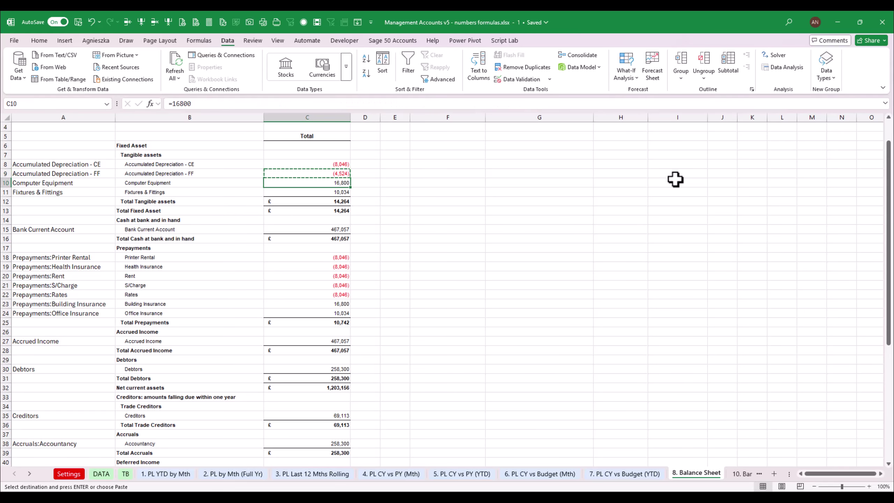
{"action": "key", "text": "shift+Down"}
{"action": "key", "text": "ctrl+v"}
{"action": "key", "text": "shift+Up"}
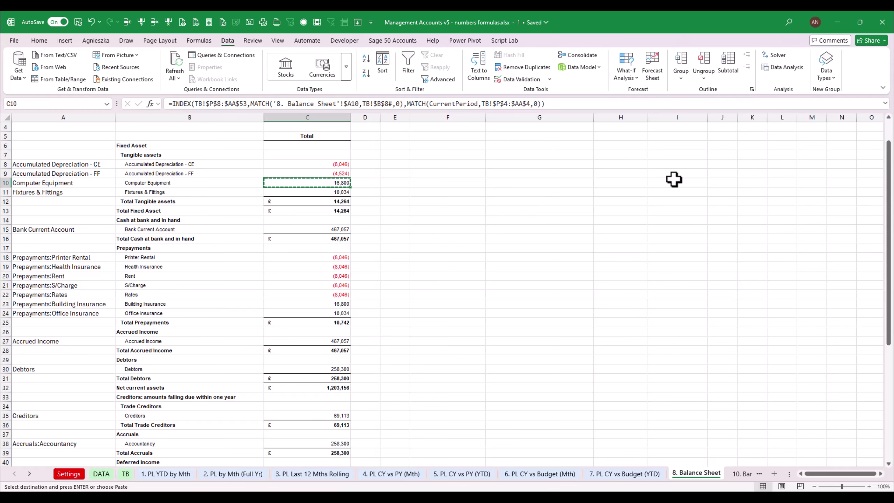
- Copy the lookup formula from C10 into the Bank Current Account cell C15 and the Prepayments rows C18:C24
{"action": "key", "text": "ctrl+c"}
{"action": "left_click", "coordinate": [347, 229]}
{"action": "key", "text": "Return"}
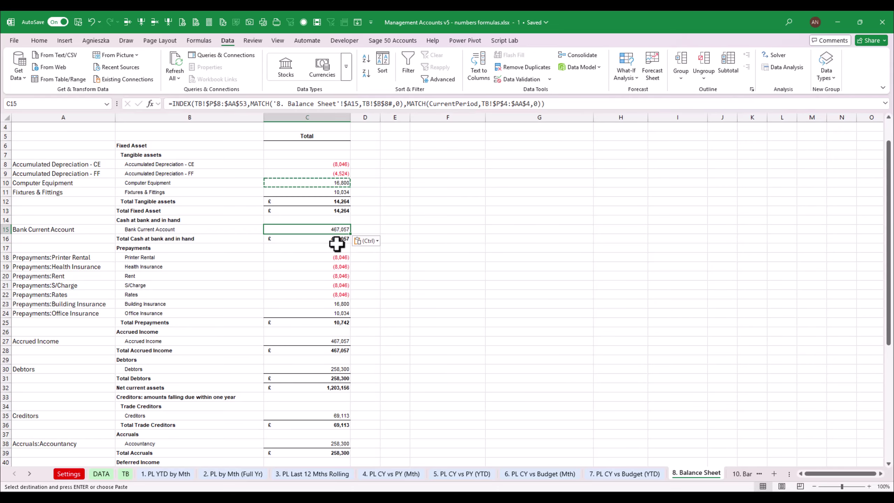
{"action": "key", "text": "ctrl+c"}
{"action": "left_click_drag", "start_coordinate": [325, 256], "coordinate": [325, 315]}
{"action": "key", "text": "ctrl+v"}
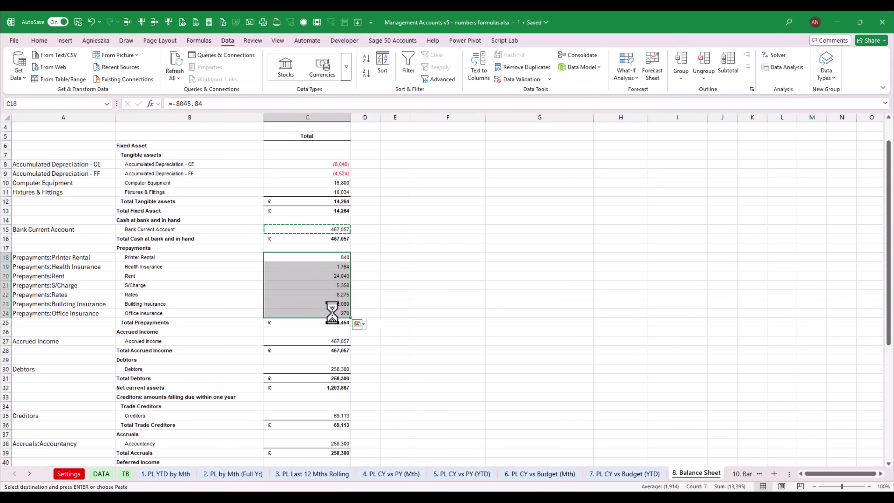
- Paste the same lookup formula into the Accrued Income cell C27 and the Debtors cell C30
{"action": "left_click", "coordinate": [334, 342]}
{"action": "key", "text": "ctrl+v"}
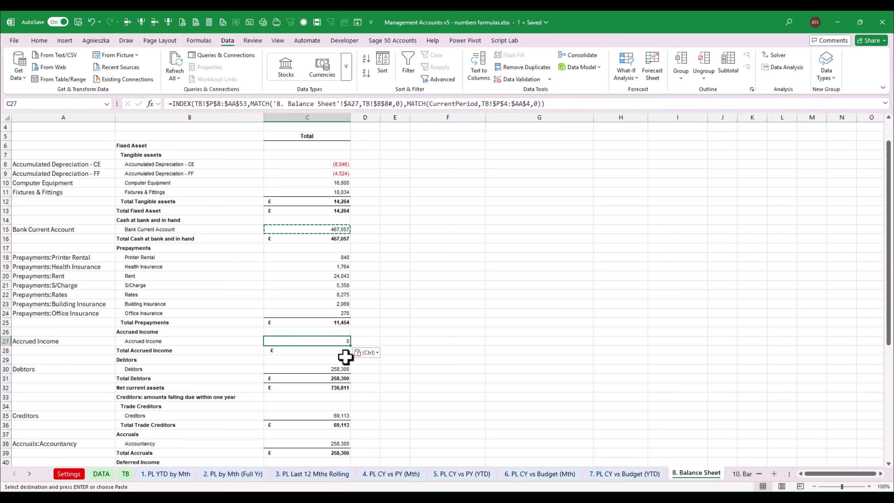
{"action": "left_click", "coordinate": [325, 369]}
{"action": "key", "text": "ctrl+v"}
- Paste the lookup formula into the Creditors cell C35 and inspect the pasted formula without changing it
{"action": "left_click_drag", "start_coordinate": [889, 228], "coordinate": [888, 311]}
{"action": "left_click", "coordinate": [337, 282]}
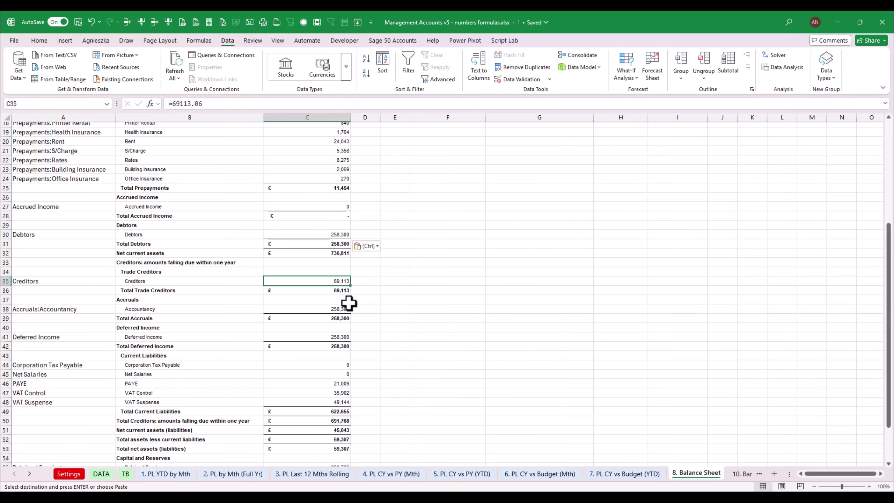
{"action": "key", "text": "ctrl+v"}
{"action": "left_click", "coordinate": [344, 309]}
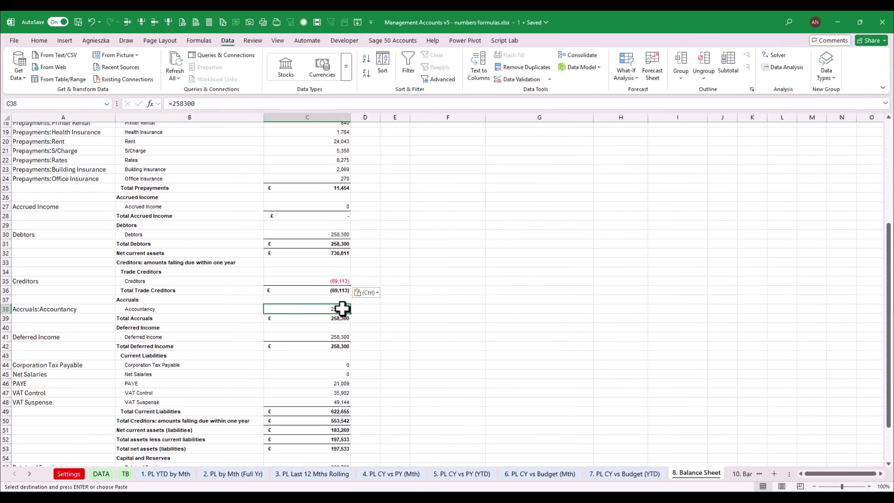
{"action": "left_click", "coordinate": [317, 282]}
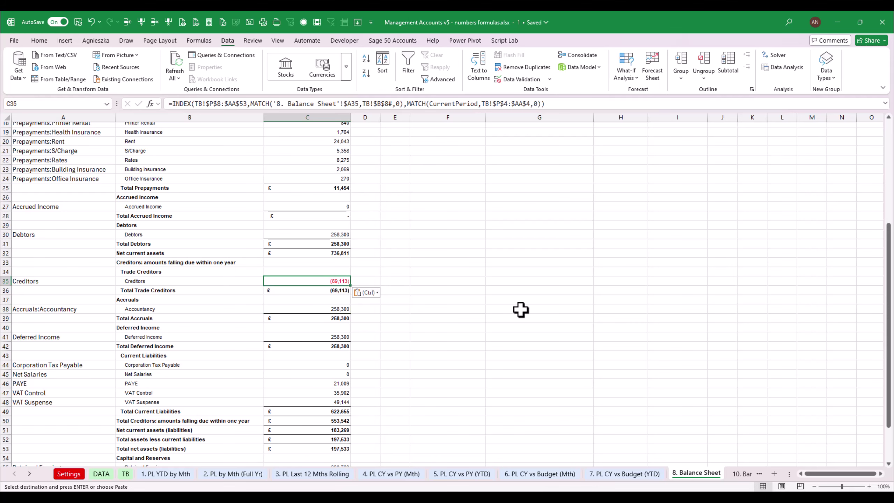
{"action": "key", "text": "F2"}
{"action": "key", "text": "Escape"}
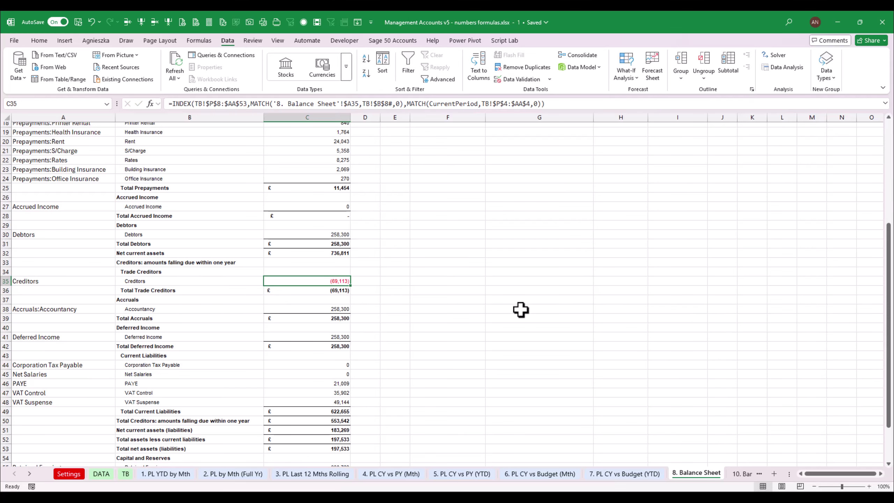
- Copy the Creditors formula from C35 into the Accruals Accountancy cell C38
{"action": "key", "text": "ctrl+c"}
{"action": "key", "text": "Down"}
{"action": "key", "text": "Down"}
{"action": "key", "text": "Down"}
{"action": "key", "text": "ctrl+v"}
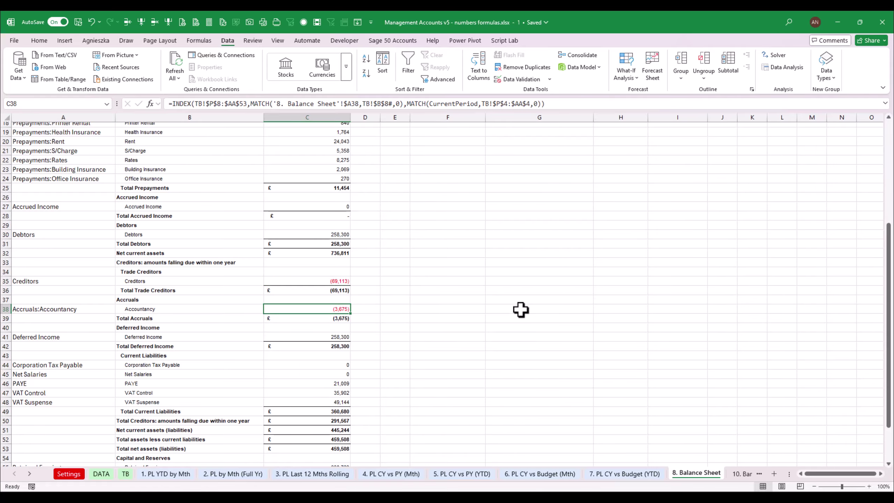
- Reverse the sign of the Creditors formula in C35 by putting a minus in front of INDEX
{"action": "key", "text": "Escape"}
{"action": "key", "text": "Up"}
{"action": "key", "text": "Up"}
{"action": "key", "text": "Up"}
{"action": "key", "text": "F2"}
{"action": "key", "text": "Left"}
{"action": "key", "text": "Left"}
{"action": "key", "text": "Left"}
{"action": "key", "text": "Left"}
{"action": "key", "text": "Left"}
{"action": "key", "text": "Left"}
{"action": "key", "text": "Left"}
{"action": "key", "text": "Left"}
{"action": "key", "text": "Left"}
{"action": "key", "text": "Left"}
{"action": "key", "text": "Left"}
{"action": "key", "text": "Left"}
{"action": "key", "text": "Left"}
{"action": "key", "text": "Left"}
{"action": "key", "text": "Left"}
{"action": "key", "text": "Left"}
{"action": "key", "text": "Left"}
{"action": "key", "text": "Left"}
{"action": "key", "text": "Left"}
{"action": "key", "text": "Left"}
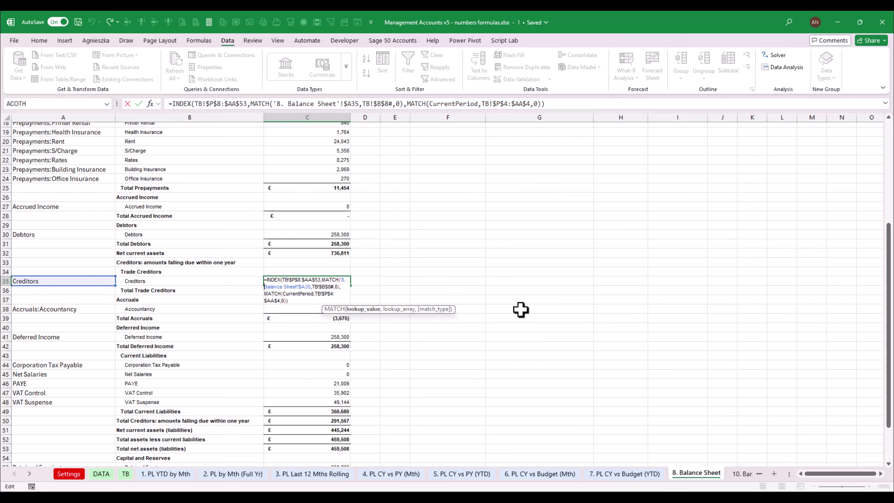
{"action": "type", "text": "-"}
{"action": "key", "text": "Return"}
{"action": "key", "text": "Up"}
{"action": "key", "text": "Up"}
{"action": "key", "text": "ctrl+c"}
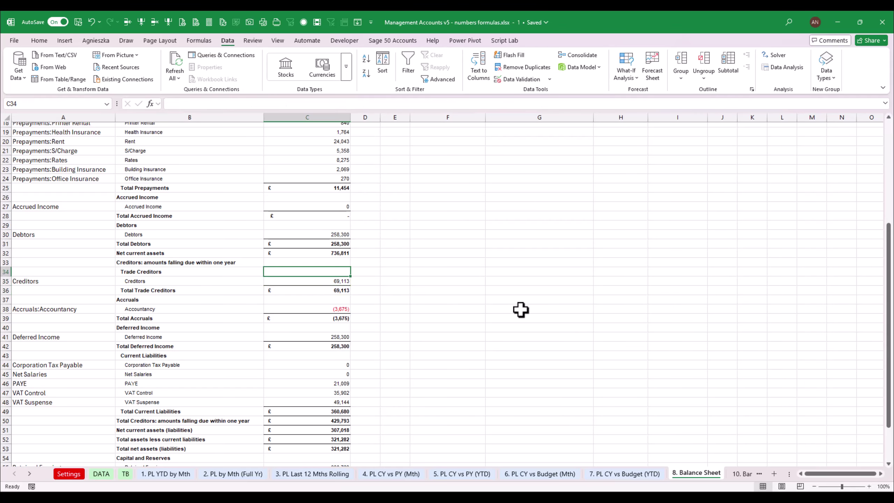
{"action": "key", "text": "Down"}
{"action": "key", "text": "Down"}
{"action": "key", "text": "Down"}
{"action": "key", "text": "Down"}
{"action": "key", "text": "ctrl+v"}
{"action": "key", "text": "Escape"}
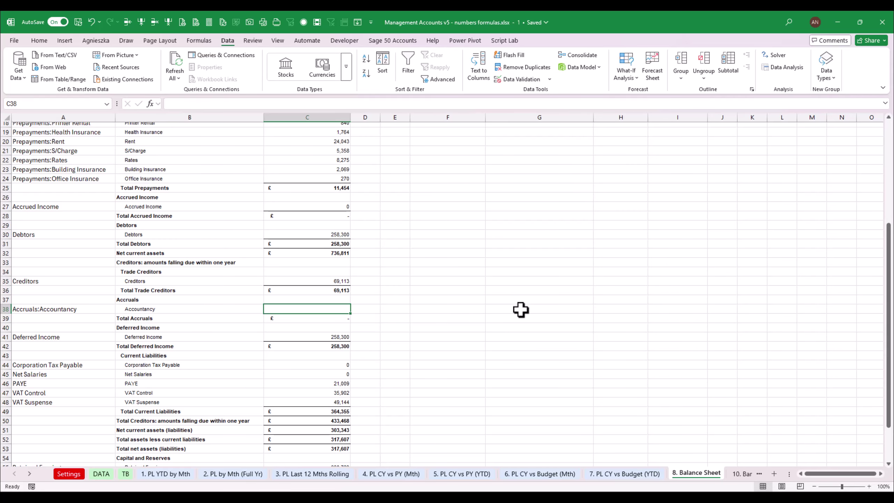
- Copy the negated Creditors formula from C35 into the Accountancy cell C38 and the Deferred Income cell C41
{"action": "key", "text": "Up"}
{"action": "key", "text": "Up"}
{"action": "key", "text": "Up"}
{"action": "key", "text": "ctrl+c"}
{"action": "key", "text": "Down"}
{"action": "key", "text": "Down"}
{"action": "key", "text": "Down"}
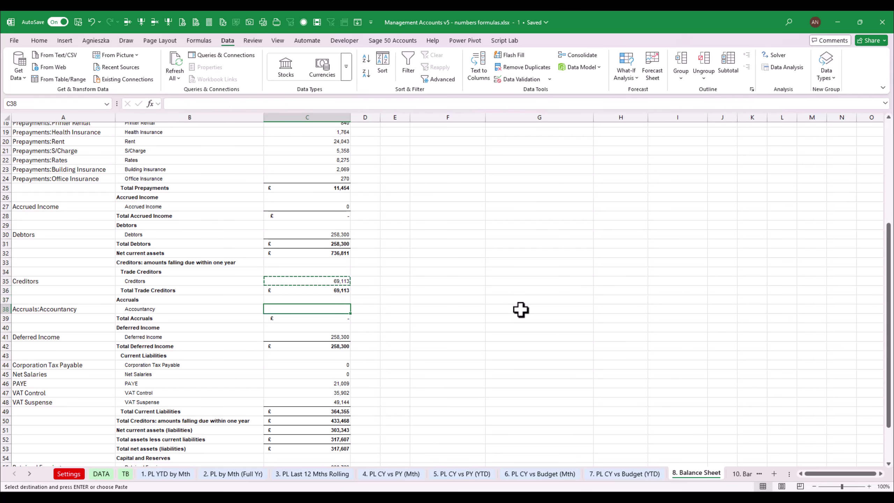
{"action": "key", "text": "ctrl+v"}
{"action": "key", "text": "Down"}
{"action": "key", "text": "Down"}
{"action": "key", "text": "Down"}
{"action": "key", "text": "ctrl+v"}
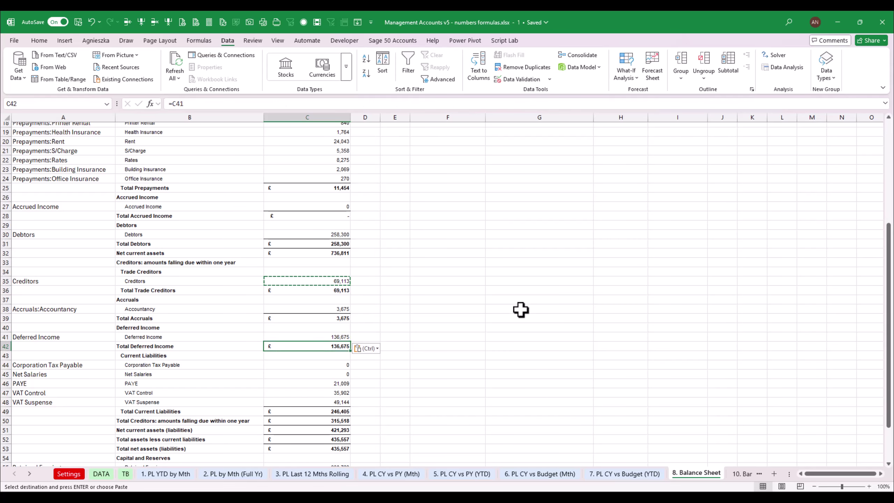
- Paste the negated formula into the Current Liabilities rows C44:C48, Corporation Tax Payable through VAT Suspense
{"action": "key", "text": "Down"}
{"action": "key", "text": "Down"}
{"action": "key", "text": "Down"}
{"action": "key", "text": "Down"}
{"action": "key", "text": "Up"}
{"action": "key", "text": "shift+Down"}
{"action": "key", "text": "shift+Down"}
{"action": "key", "text": "shift+Down"}
{"action": "key", "text": "shift+Down"}
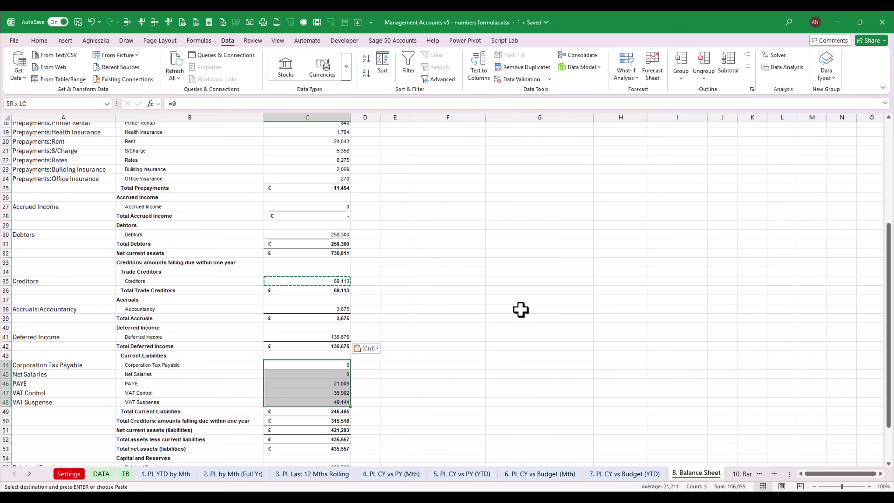
{"action": "key", "text": "ctrl+v"}
- Paste the negated formula into the Retained Earnings cell C55 under Capital and Reserves
{"action": "key", "text": "Down"}
{"action": "key", "text": "Down"}
{"action": "key", "text": "Down"}
{"action": "key", "text": "Down"}
{"action": "key", "text": "Down"}
{"action": "key", "text": "Down"}
{"action": "key", "text": "Down"}
{"action": "key", "text": "Down"}
{"action": "key", "text": "Down"}
{"action": "key", "text": "Down"}
{"action": "key", "text": "Down"}
{"action": "key", "text": "Down"}
{"action": "key", "text": "Down"}
{"action": "key", "text": "Down"}
{"action": "key", "text": "Down"}
{"action": "key", "text": "Down"}
{"action": "key", "text": "Down"}
{"action": "key", "text": "Down"}
{"action": "key", "text": "Down"}
{"action": "key", "text": "Down"}
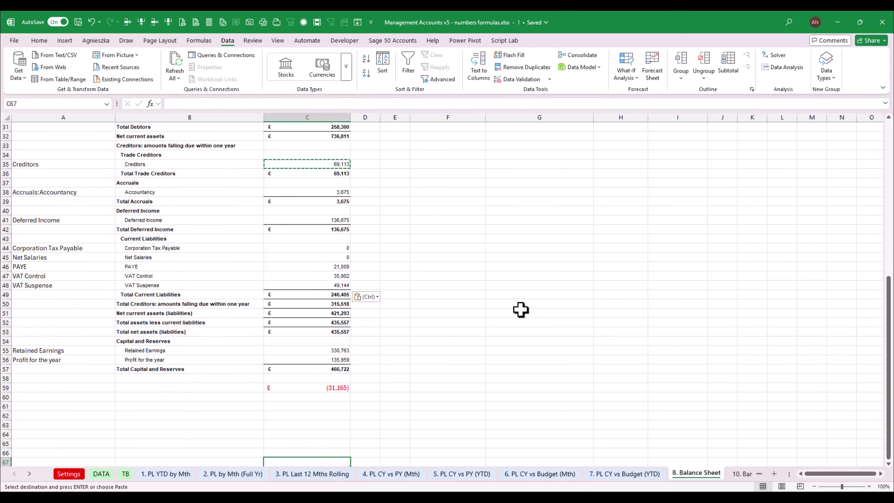
{"action": "key", "text": "Up"}
{"action": "key", "text": "Up"}
{"action": "key", "text": "Up"}
{"action": "key", "text": "Up"}
{"action": "key", "text": "Up"}
{"action": "key", "text": "Up"}
{"action": "key", "text": "Up"}
{"action": "key", "text": "Up"}
{"action": "key", "text": "Up"}
{"action": "key", "text": "Up"}
{"action": "key", "text": "Up"}
- Try the negated lookup formula in the Profit for the year cell C56, and clear the cell
{"action": "key", "text": "Down"}
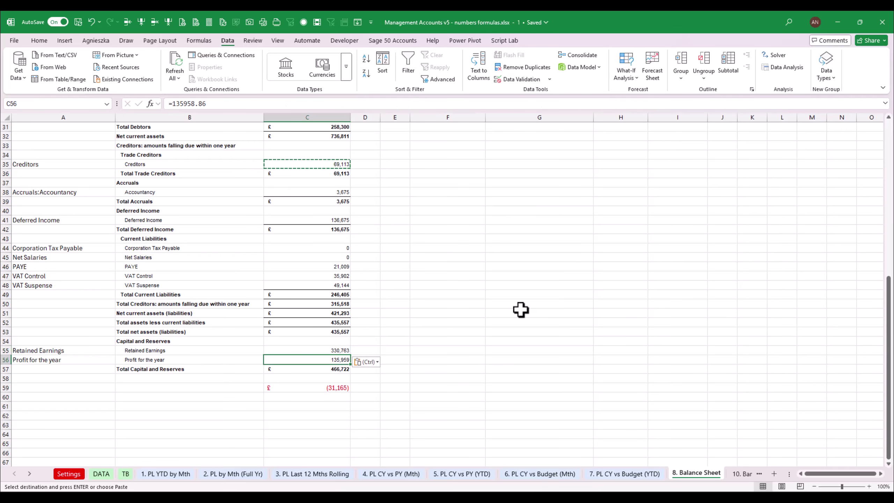
{"action": "key", "text": "ctrl+v"}
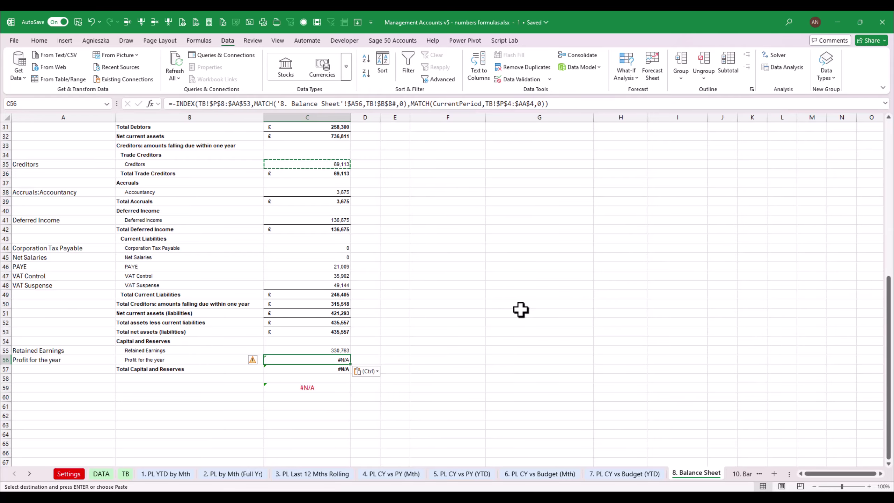
{"action": "key", "text": "Delete"}
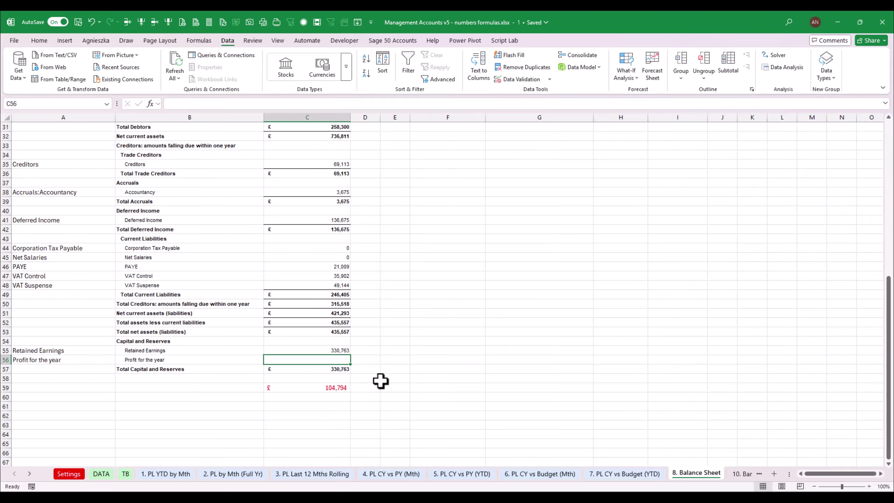
- Review the YTD P&L row on the TB sheet and start an XLOOKUP in Balance Sheet C56 with CurrentPeriod as the lookup value
{"action": "left_click", "coordinate": [126, 474]}
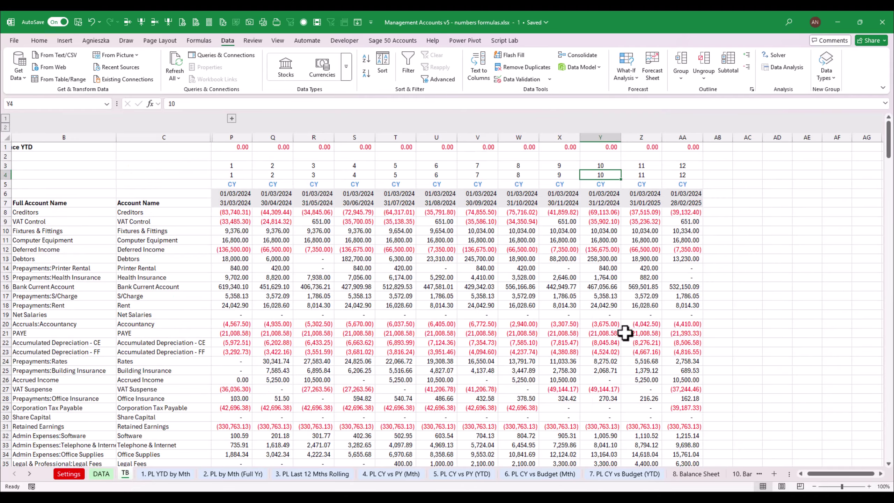
{"action": "left_click_drag", "start_coordinate": [891, 148], "coordinate": [891, 192]}
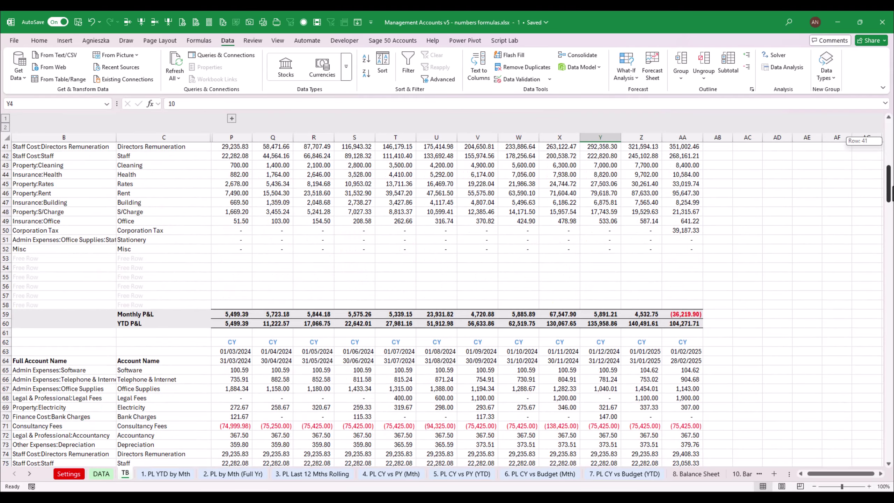
{"action": "left_click_drag", "start_coordinate": [237, 323], "coordinate": [689, 325]}
{"action": "left_click", "coordinate": [606, 323]}
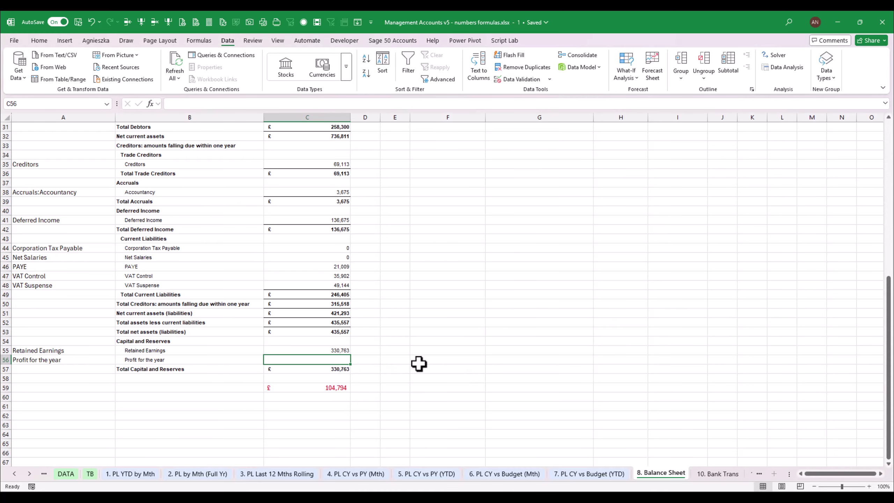
{"action": "type", "text": "=xl"}
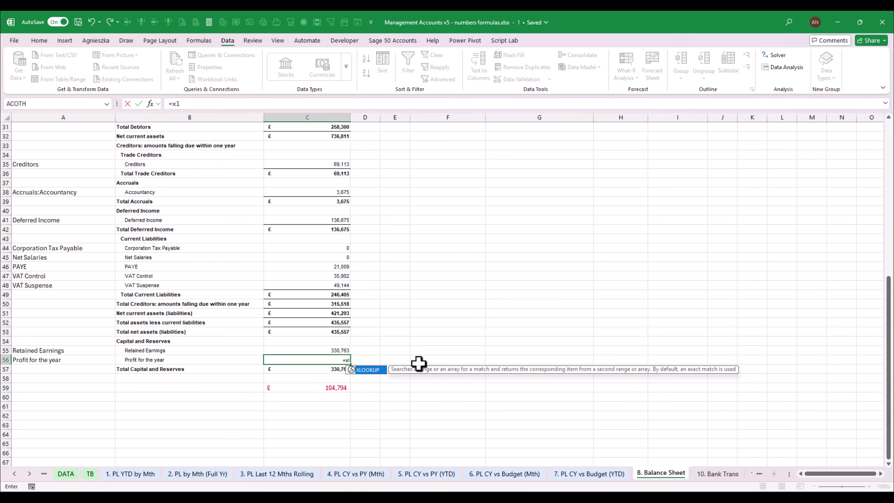
{"action": "key", "text": "Tab"}
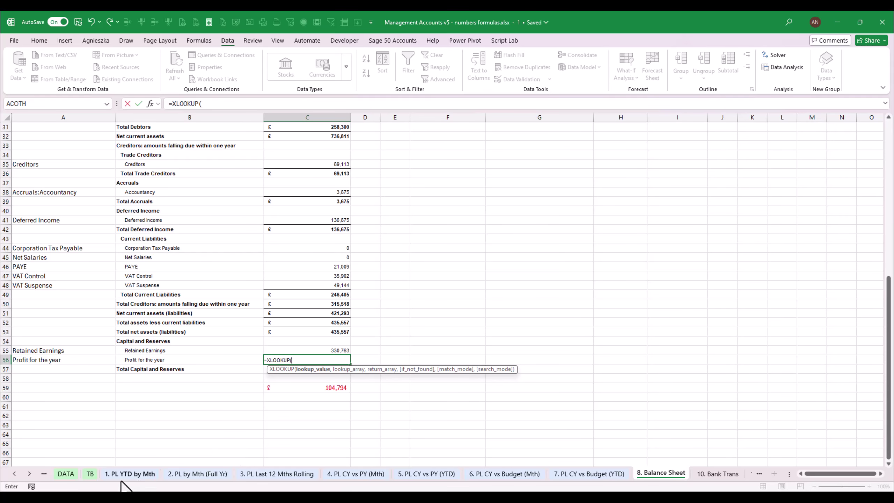
{"action": "type", "text": "cur"}
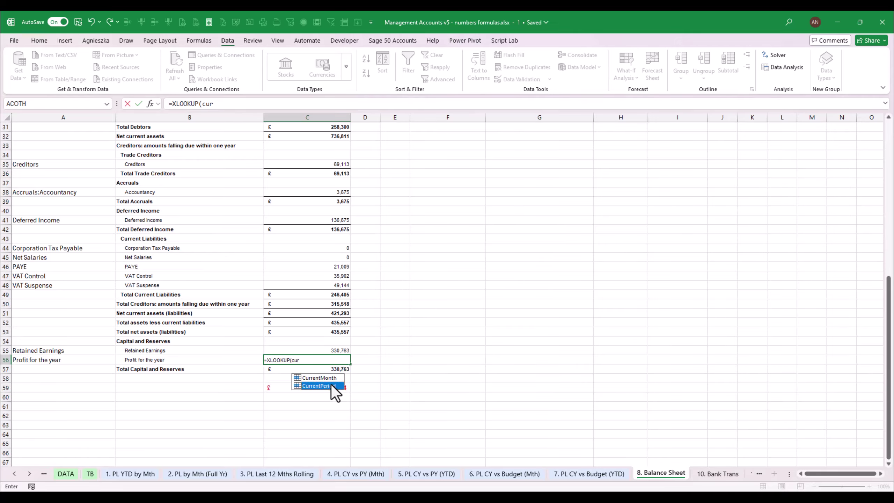
{"action": "double_click", "coordinate": [331, 385]}
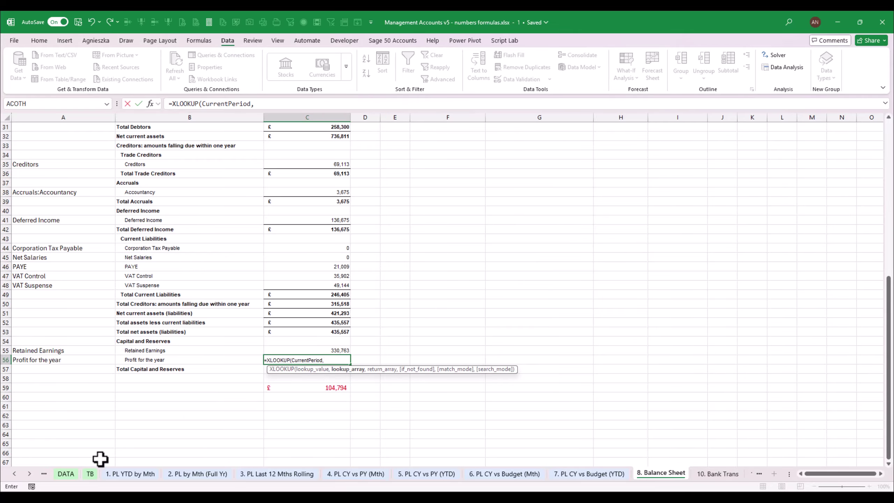
- Set the XLOOKUP's lookup array to the period numbers TB!P4:AA4
{"action": "left_click", "coordinate": [91, 474]}
{"action": "left_click_drag", "start_coordinate": [889, 202], "coordinate": [889, 144]}
{"action": "left_click", "coordinate": [233, 174]}
{"action": "left_click_drag", "start_coordinate": [232, 174], "coordinate": [670, 179]}
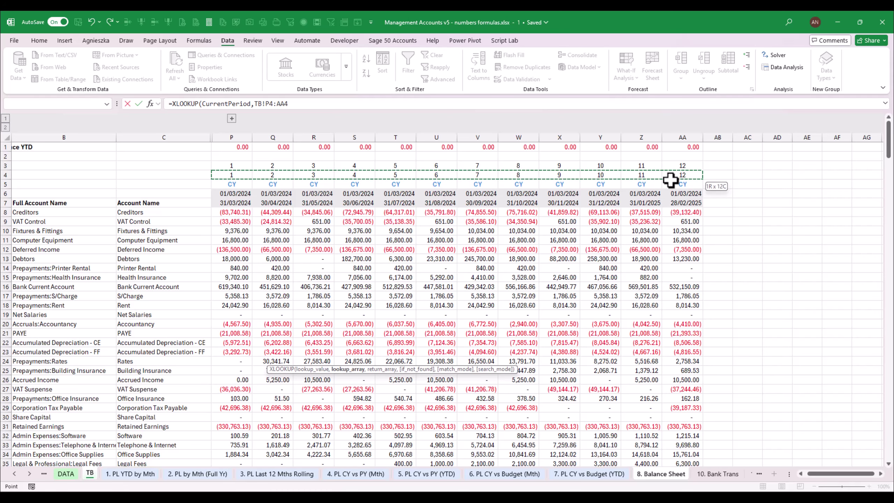
{"action": "type", "text": ","}
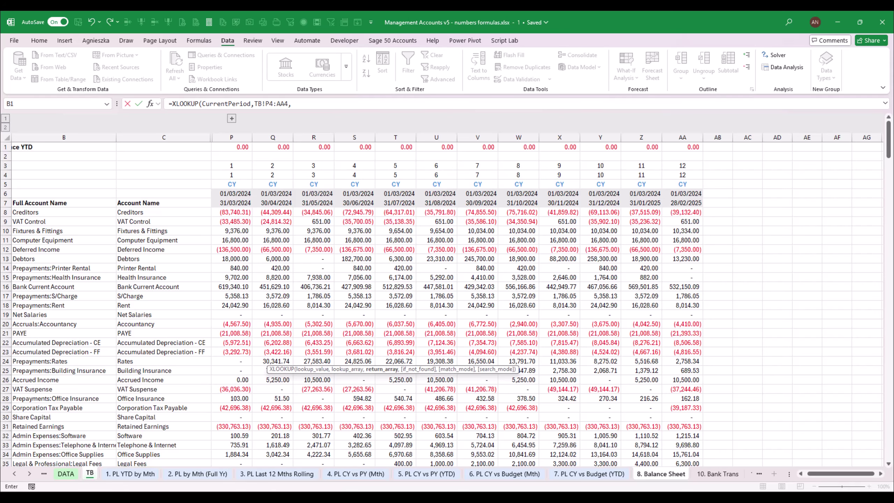
- Set the XLOOKUP's return array to the YTD P&L row TB!P60:AA60 and complete the formula
{"action": "left_click_drag", "start_coordinate": [889, 139], "coordinate": [868, 192]}
{"action": "left_click", "coordinate": [224, 209]}
{"action": "left_click_drag", "start_coordinate": [224, 209], "coordinate": [680, 210]}
{"action": "type", "text": ")"}
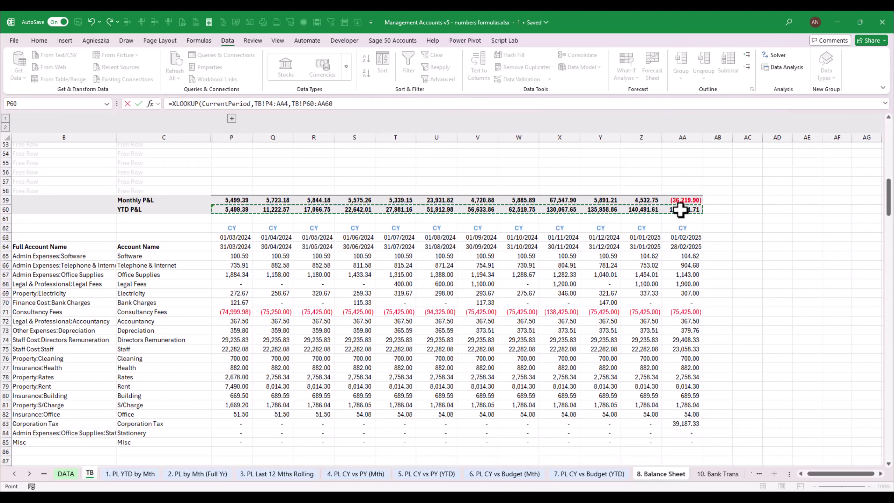
{"action": "key", "text": "Return"}
{"action": "key", "text": "Down"}
{"action": "key", "text": "Down"}
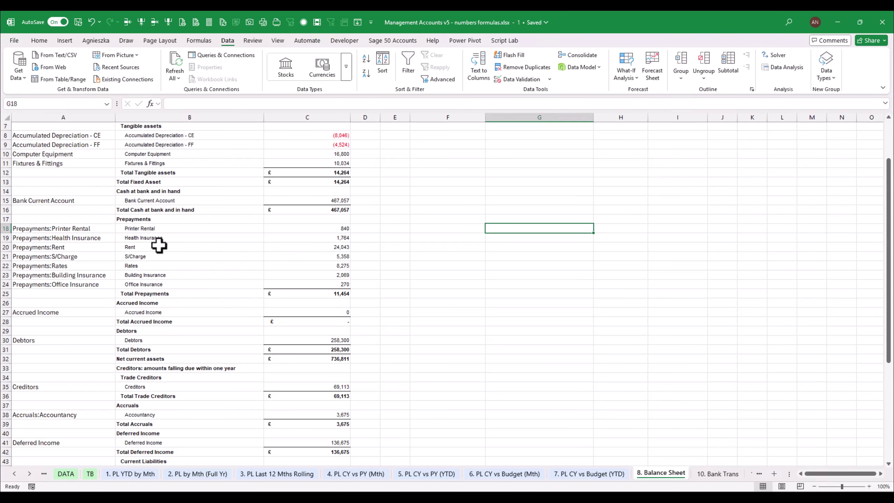
- Replace the Total Prepayments formula in C25 with =SUM(C18:C24) using AutoSum
{"action": "left_click_drag", "start_coordinate": [145, 229], "coordinate": [145, 294]}
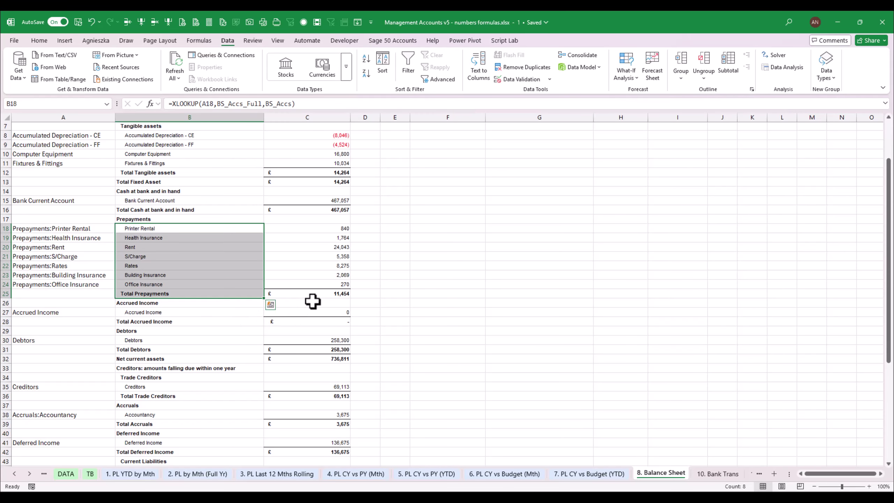
{"action": "double_click", "coordinate": [329, 293]}
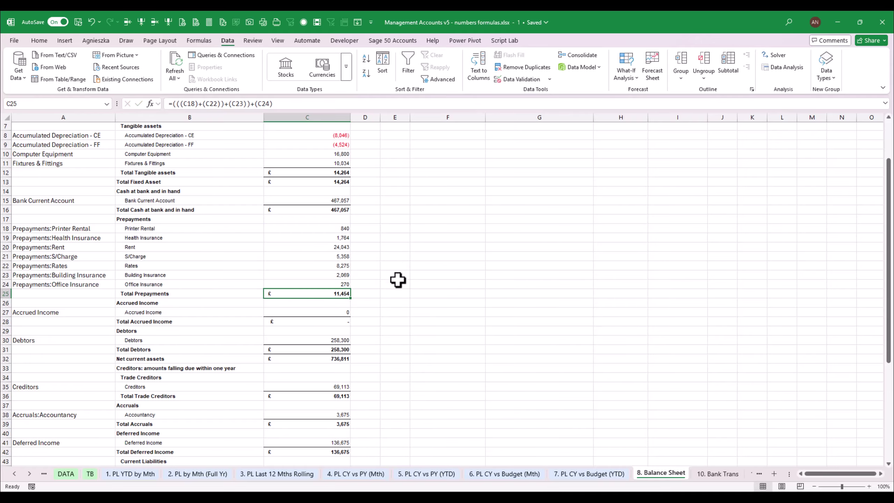
{"action": "key", "text": "Escape"}
{"action": "left_click", "coordinate": [39, 42]}
{"action": "left_click", "coordinate": [685, 56]}
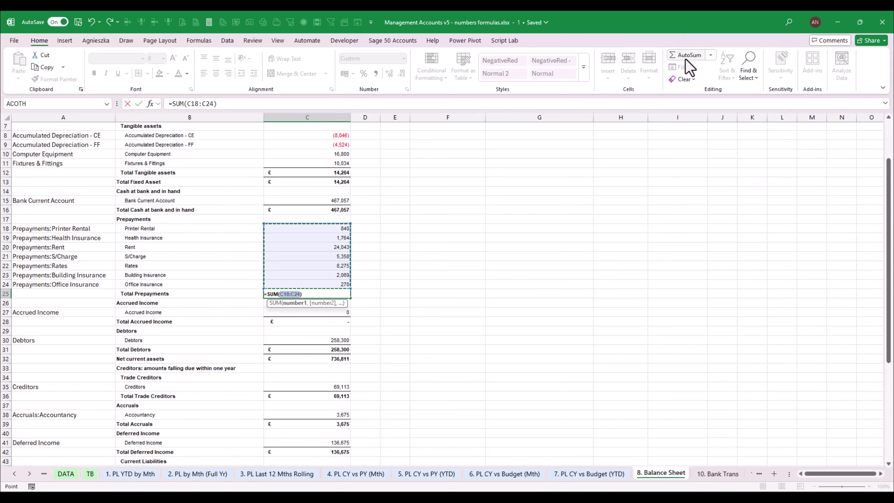
{"action": "left_click", "coordinate": [686, 56]}
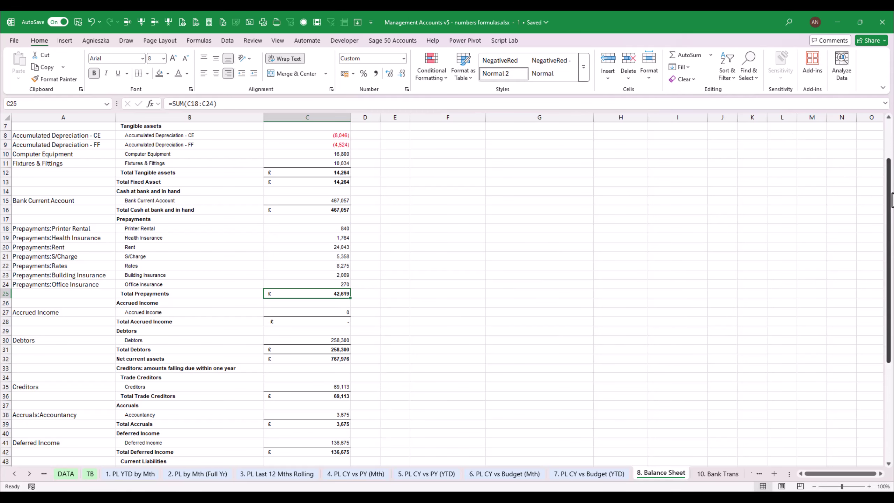
- Link Total Accrued Income in C28 to the line above with the formula =C27
{"action": "left_click_drag", "start_coordinate": [890, 201], "coordinate": [890, 298]}
{"action": "left_click_drag", "start_coordinate": [892, 329], "coordinate": [892, 252]}
{"action": "left_click", "coordinate": [148, 290]}
{"action": "left_click", "coordinate": [352, 290]}
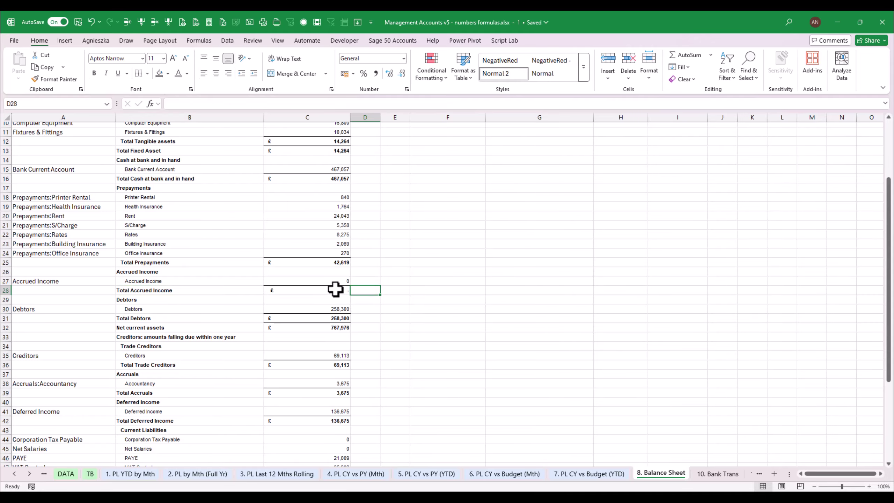
{"action": "left_click", "coordinate": [332, 290]}
{"action": "type", "text": "="}
{"action": "key", "text": "Up"}
{"action": "key", "text": "ctrl+Return"}
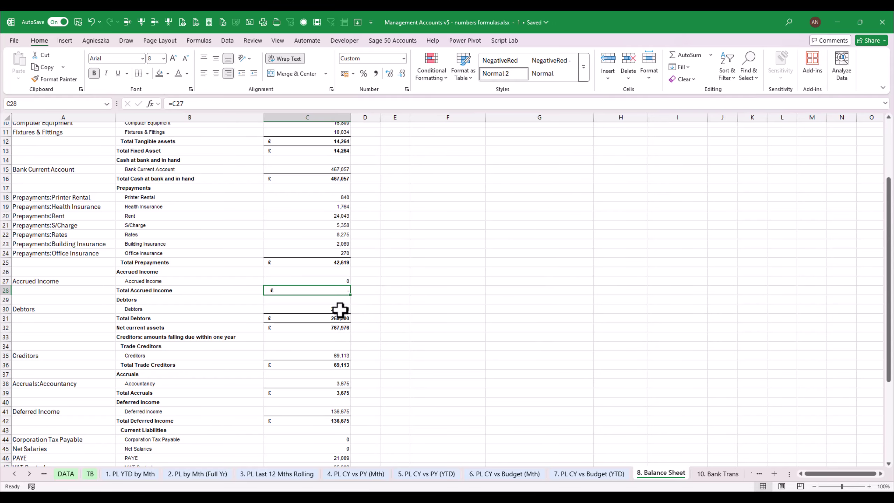
- Add Total Accrued Income to the Net current assets formula in C32, making it =(C16)+(C31)+C25+C28
{"action": "double_click", "coordinate": [334, 327]}
{"action": "type", "text": "+C28"}
{"action": "key", "text": "ctrl+Return"}
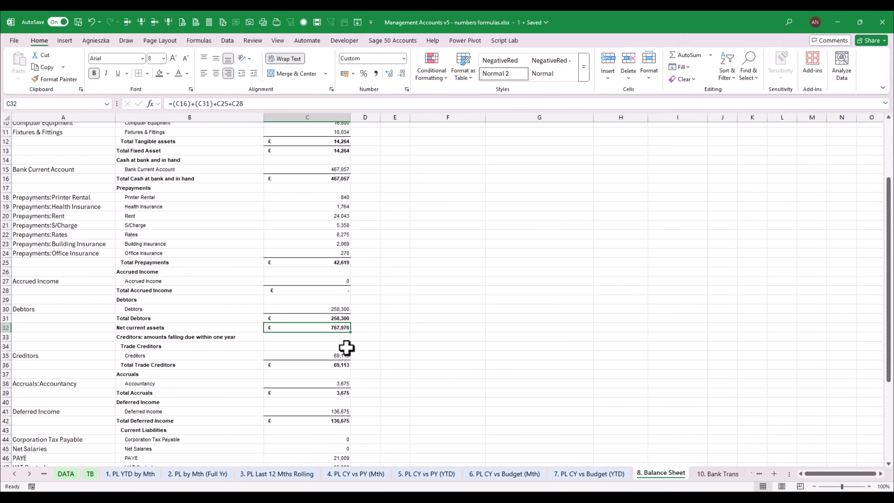
- Set Total Accruals in C39 to =C38 and Total Deferred Income in C42 to =C41
{"action": "left_click", "coordinate": [309, 392]}
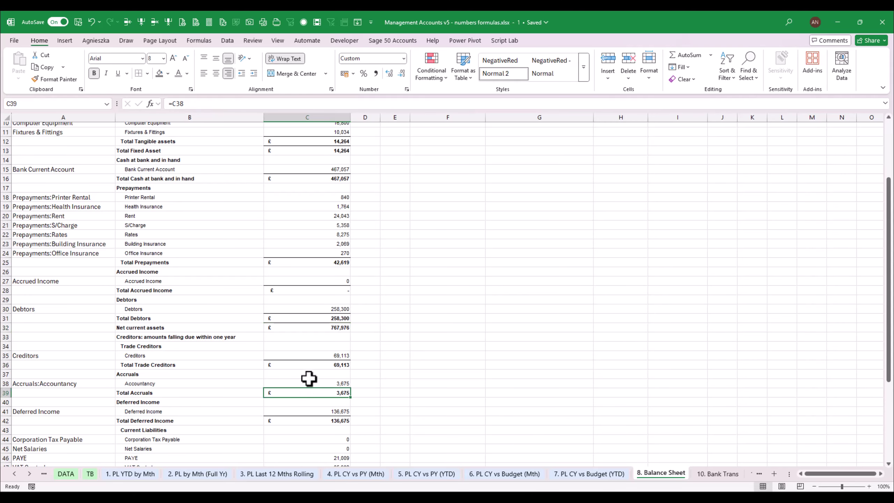
{"action": "type", "text": "="}
{"action": "key", "text": "Up"}
{"action": "key", "text": "ctrl+Return"}
{"action": "left_click", "coordinate": [340, 419]}
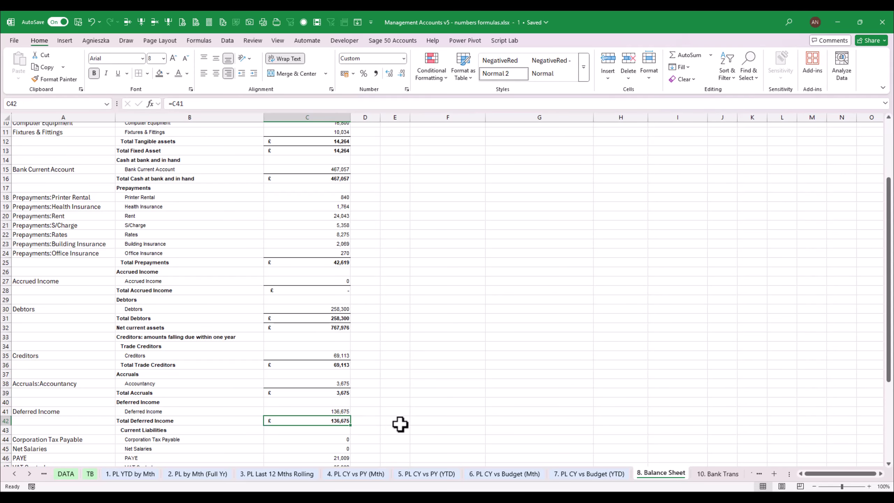
{"action": "type", "text": "="}
{"action": "key", "text": "Up"}
{"action": "key", "text": "ctrl+Return"}
- Check the difference between total net assets and total capital and reserves in C59
{"action": "left_click", "coordinate": [310, 207]}
{"action": "left_click", "coordinate": [646, 225]}
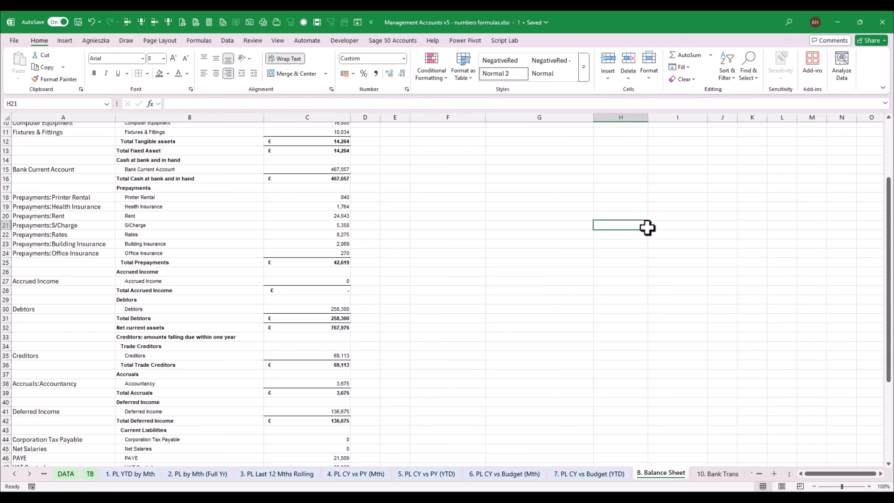
{"action": "left_click_drag", "start_coordinate": [889, 229], "coordinate": [889, 335]}
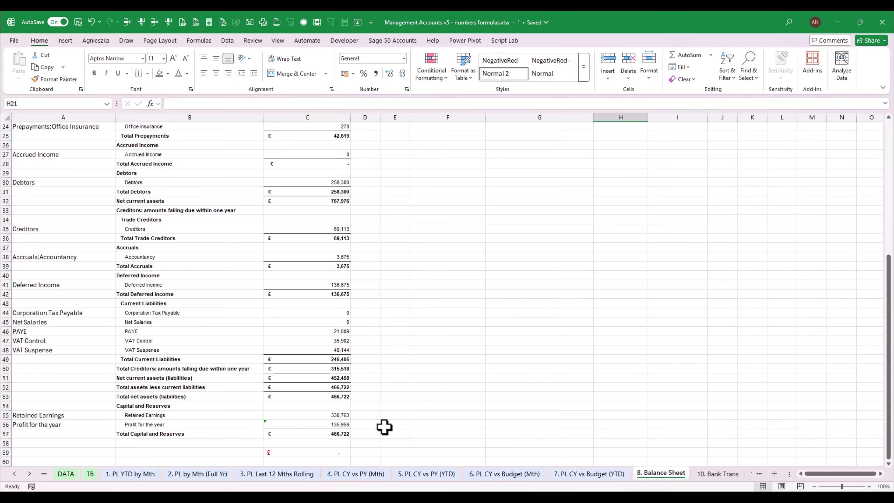
{"action": "left_click", "coordinate": [339, 452]}
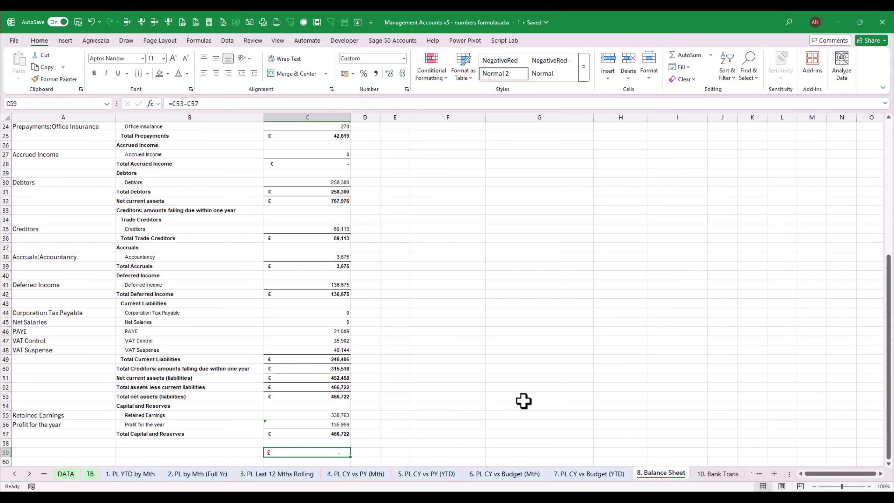
- Copy the balance sheet date heading from B3 to G3 as a reference
{"action": "left_click_drag", "start_coordinate": [891, 268], "coordinate": [889, 123]}
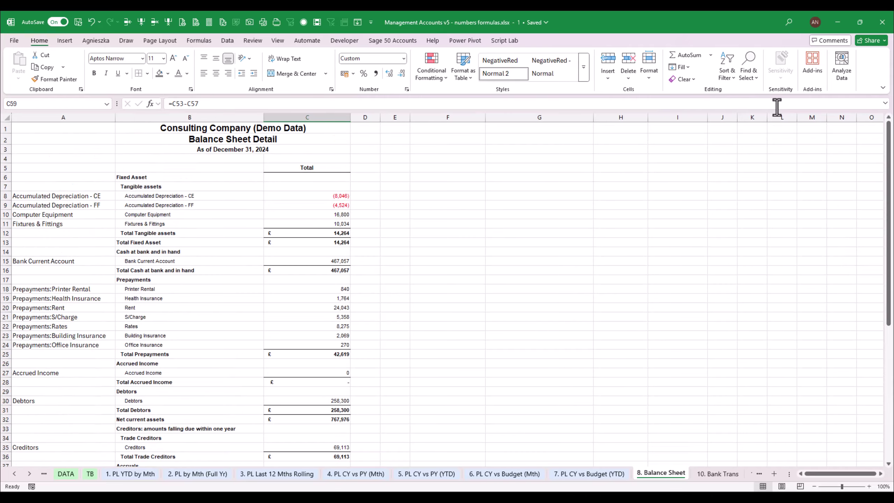
{"action": "left_click", "coordinate": [232, 148]}
{"action": "left_click", "coordinate": [227, 179]}
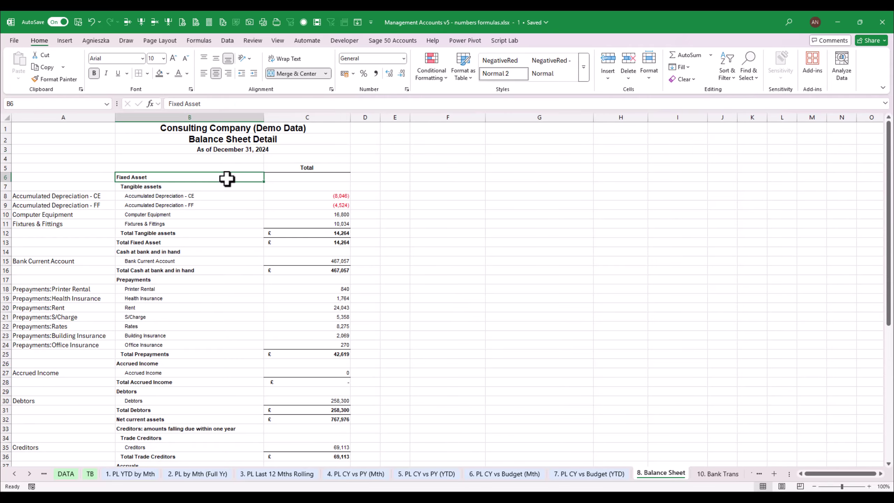
{"action": "left_click", "coordinate": [235, 149]}
{"action": "key", "text": "ctrl+c"}
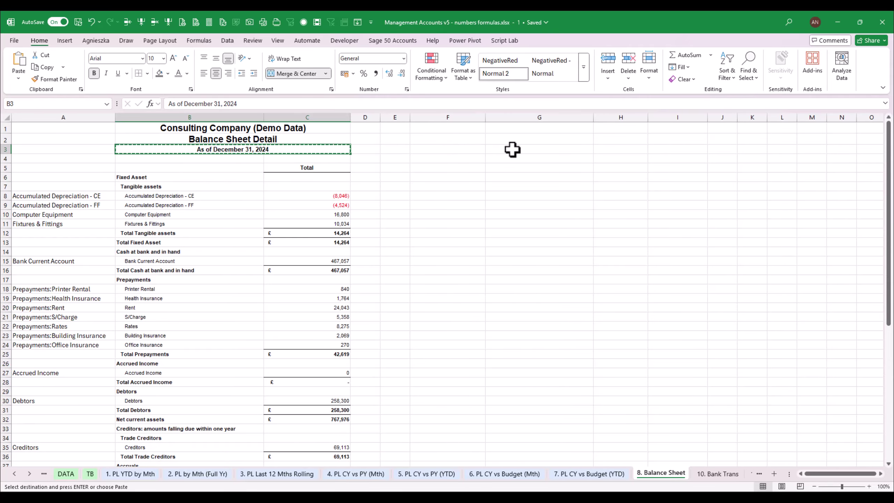
{"action": "left_click", "coordinate": [513, 150]}
{"action": "key", "text": "ctrl+v"}
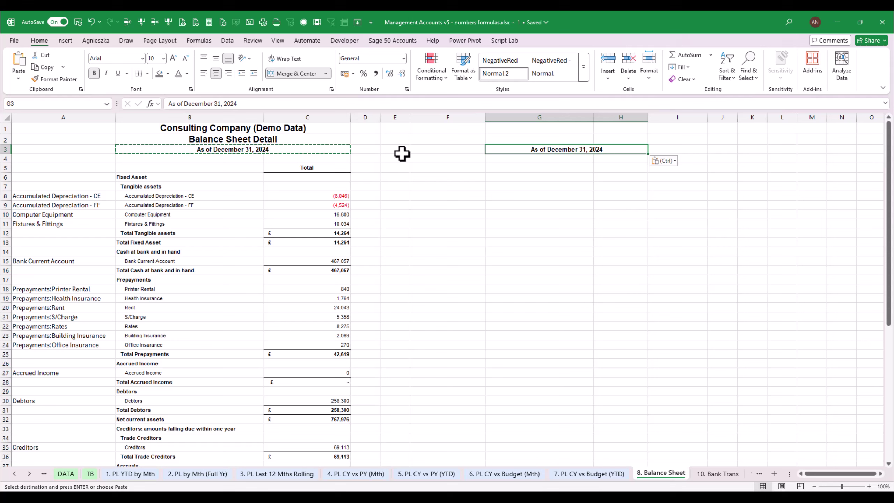
- Replace the date heading in B3 with the formula =TEXT(CurrentMonth,"MMMM DD, YYYY")
{"action": "left_click", "coordinate": [224, 150]}
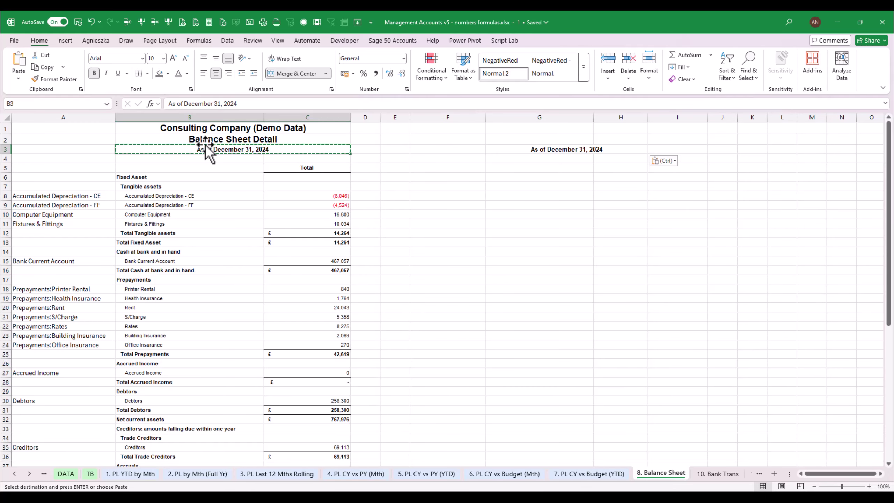
{"action": "type", "text": "=text("}
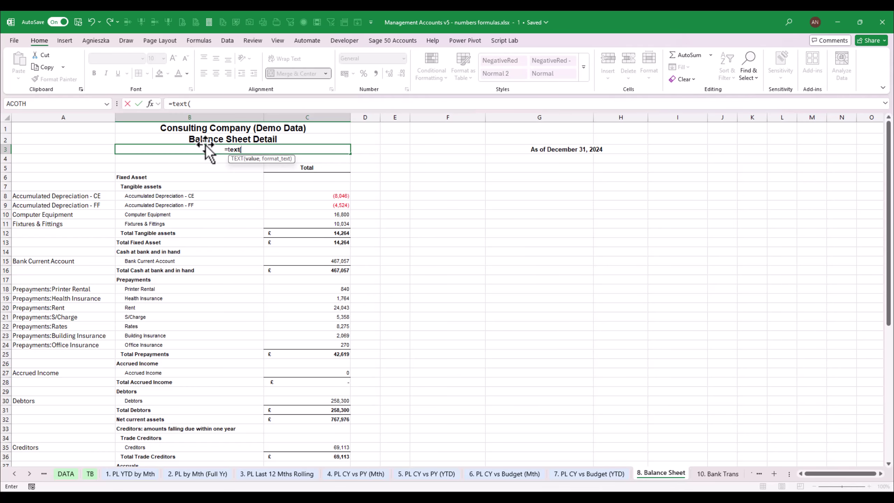
{"action": "type", "text": "Cu"}
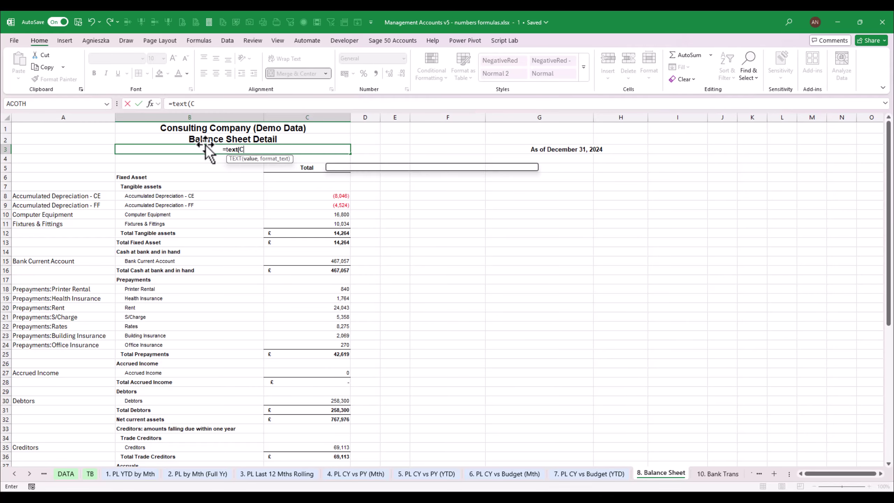
{"action": "key", "text": "Down"}
{"action": "key", "text": "Down"}
{"action": "key", "text": "Down"}
{"action": "key", "text": "Down"}
{"action": "key", "text": "Down"}
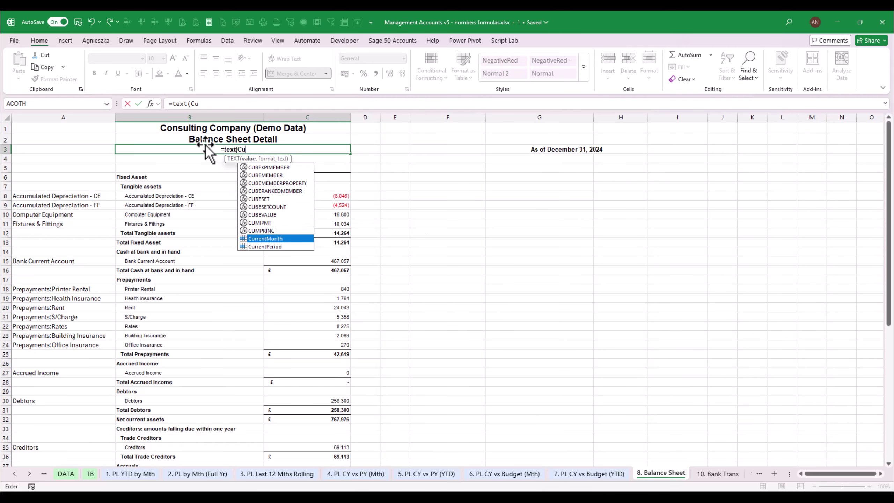
{"action": "key", "text": "Tab"}
{"action": "type", "text": ","}
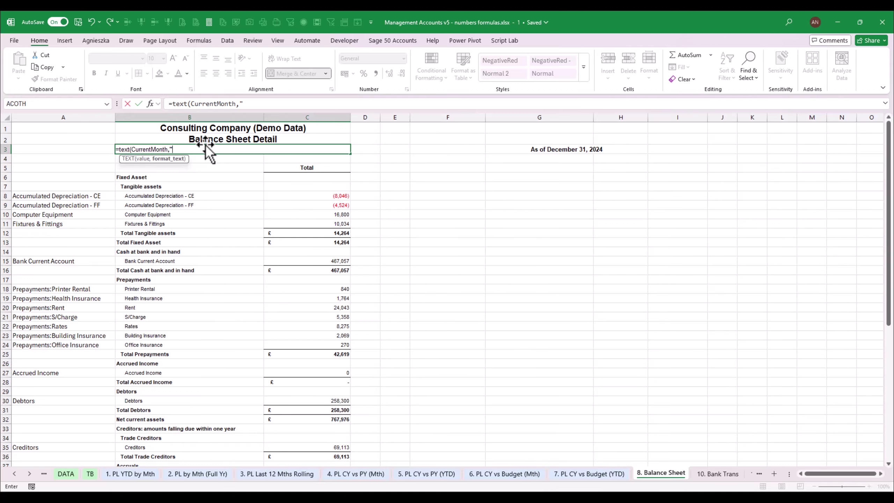
{"action": "type", "text": "\"MMMM D"}
{"action": "type", "text": "D, YYYY\")"}
{"action": "key", "text": "ctrl+Return"}
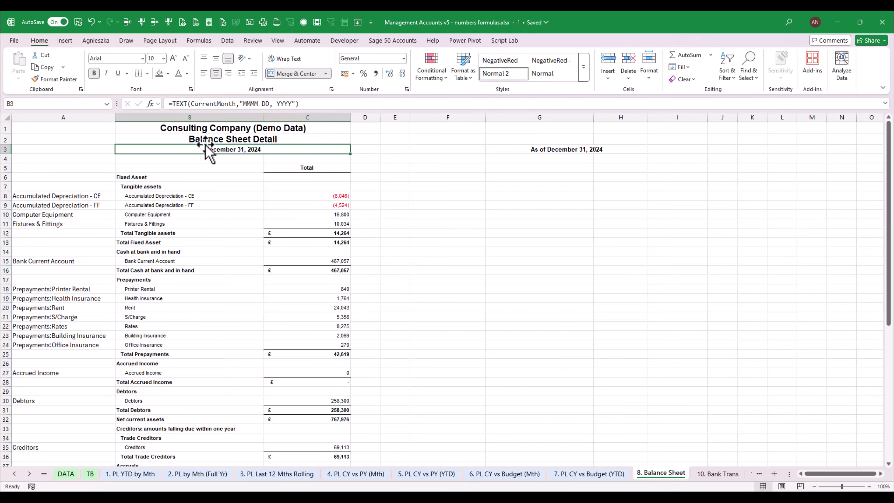
- Prefix the B3 date formula with "As of "& so it reads ="As of "&TEXT(CurrentMonth,"MMMM DD, YYYY")
{"action": "key", "text": "F2"}
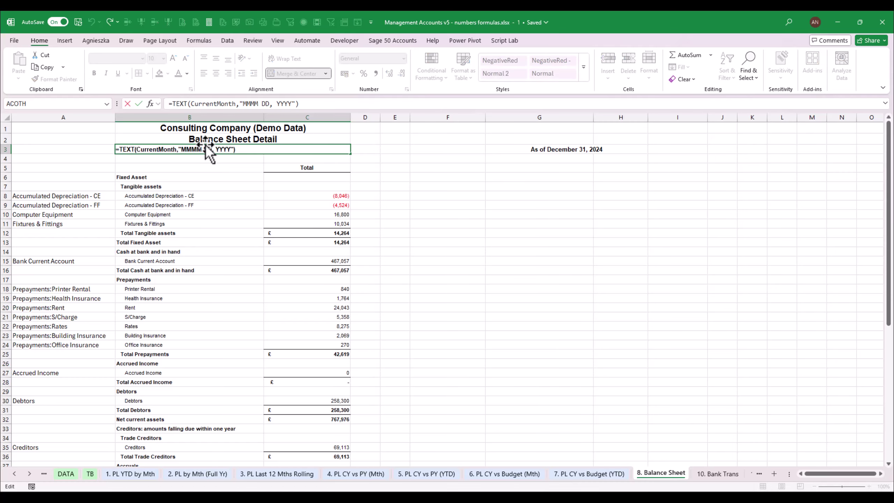
{"action": "type", "text": "\"As"}
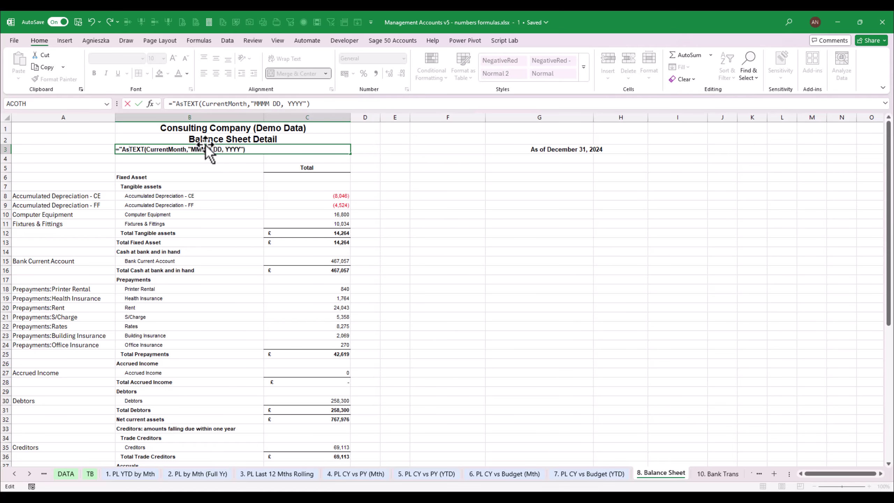
{"action": "type", "text": " of \""}
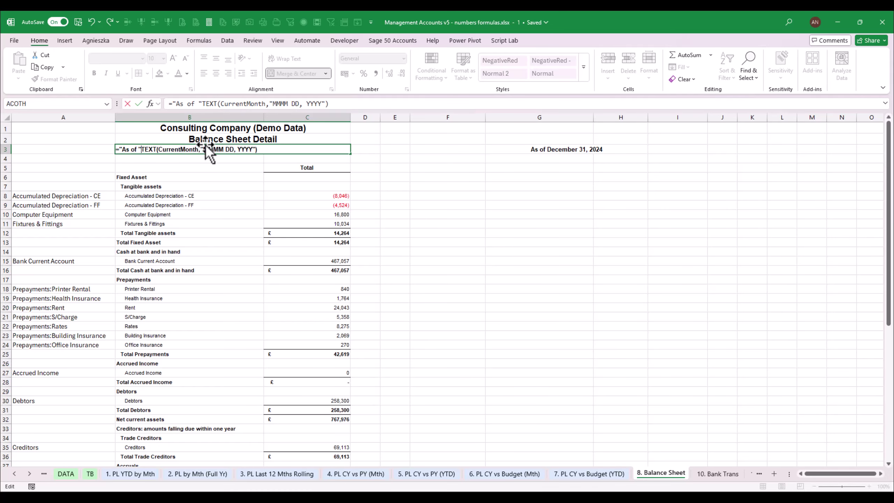
{"action": "type", "text": "&"}
{"action": "key", "text": "Return"}
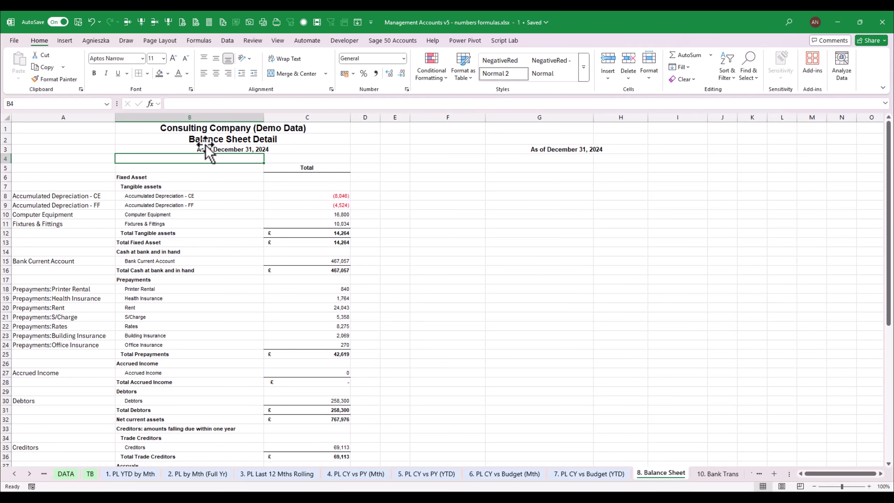
- Compare the B3 heading with the reference copy and remove the copy from G3
{"action": "left_click", "coordinate": [295, 149]}
{"action": "left_click", "coordinate": [544, 149]}
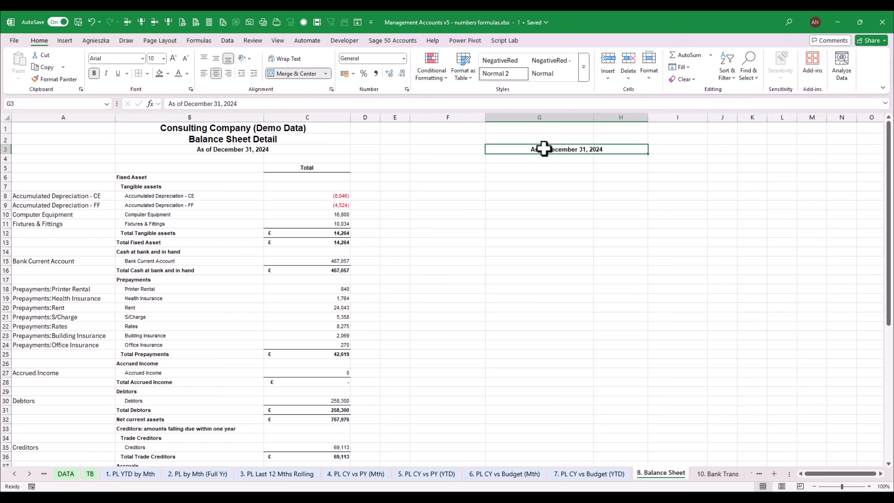
{"action": "key", "text": "ctrl+z"}
{"action": "left_click", "coordinate": [539, 233]}
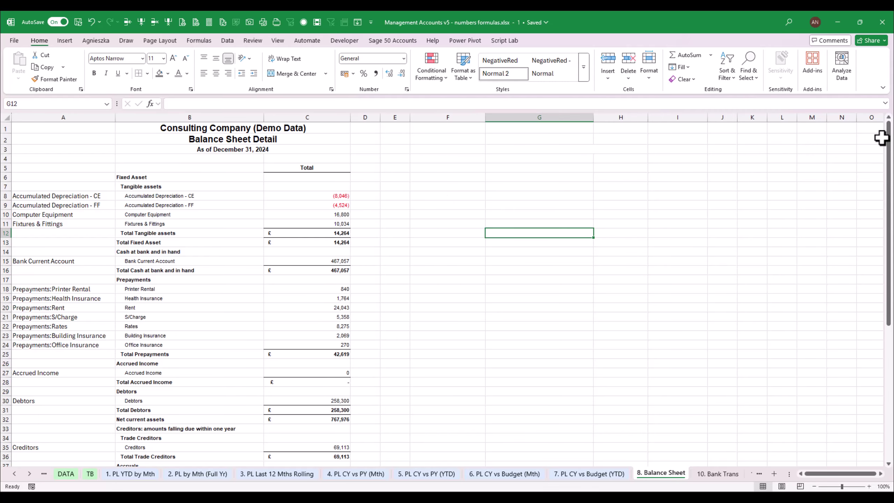
- Review the net asset and capital totals on the balance sheet and the check formula in C59
{"action": "left_click_drag", "start_coordinate": [882, 138], "coordinate": [892, 294]}
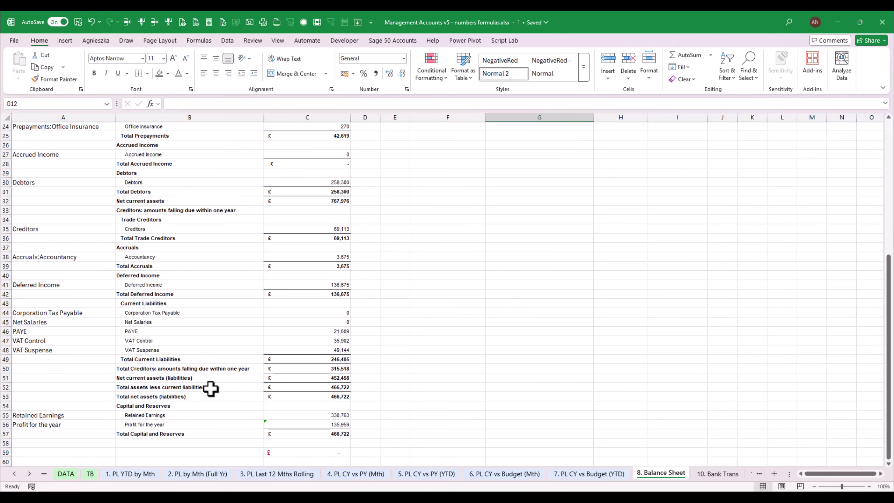
{"action": "left_click", "coordinate": [179, 380]}
{"action": "left_click", "coordinate": [190, 387]}
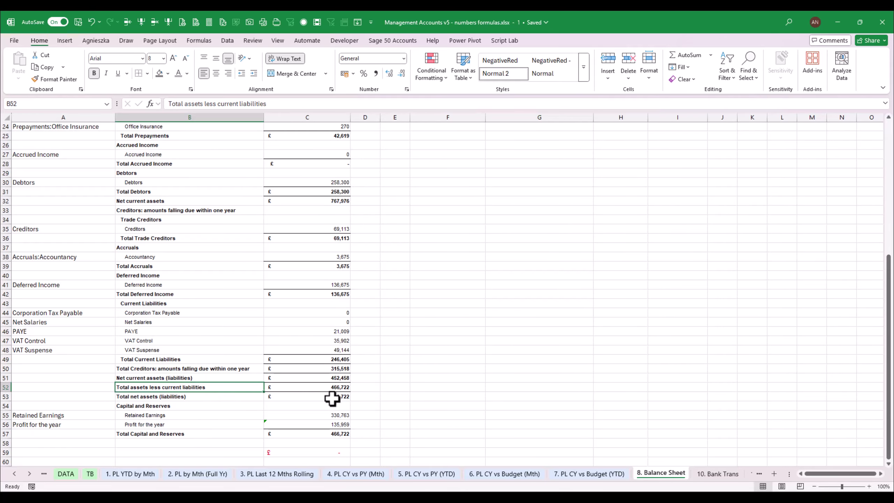
{"action": "left_click", "coordinate": [298, 457]}
{"action": "left_click_drag", "start_coordinate": [889, 338], "coordinate": [888, 206]}
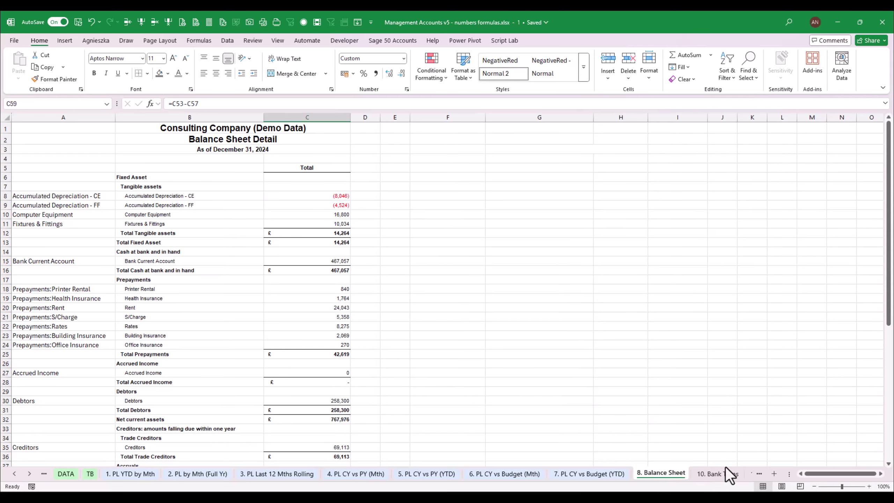
- View the 10. Bank Trans sheet and the 11. Income Customer by Mth (FY) sheet
{"action": "left_click", "coordinate": [30, 474]}
{"action": "left_click", "coordinate": [699, 474]}
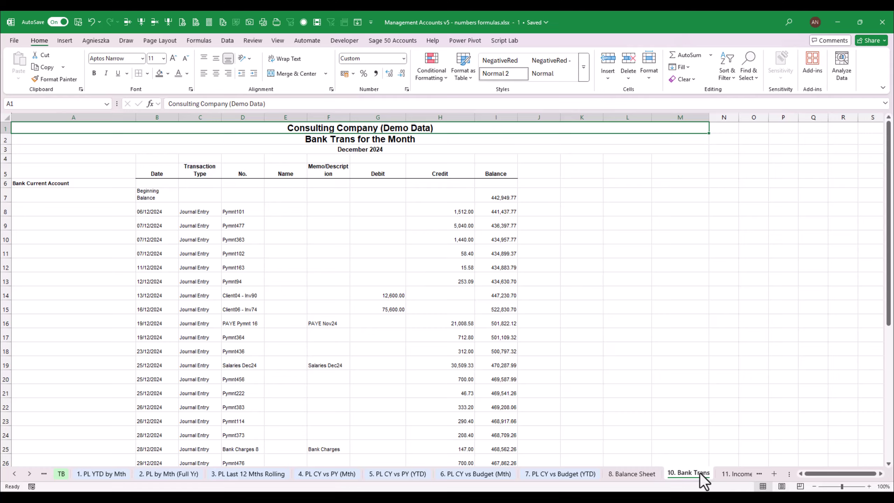
{"action": "left_click", "coordinate": [742, 473]}
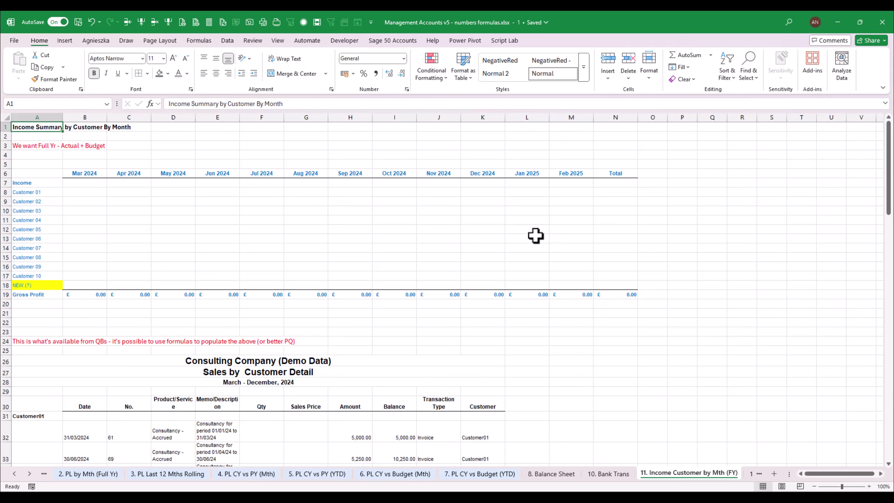
- Return to the DATA sheet to examine the transaction records behind the customer income summary
{"action": "left_click", "coordinate": [14, 473]}
{"action": "left_click", "coordinate": [453, 219]}
{"action": "left_click", "coordinate": [14, 473]}
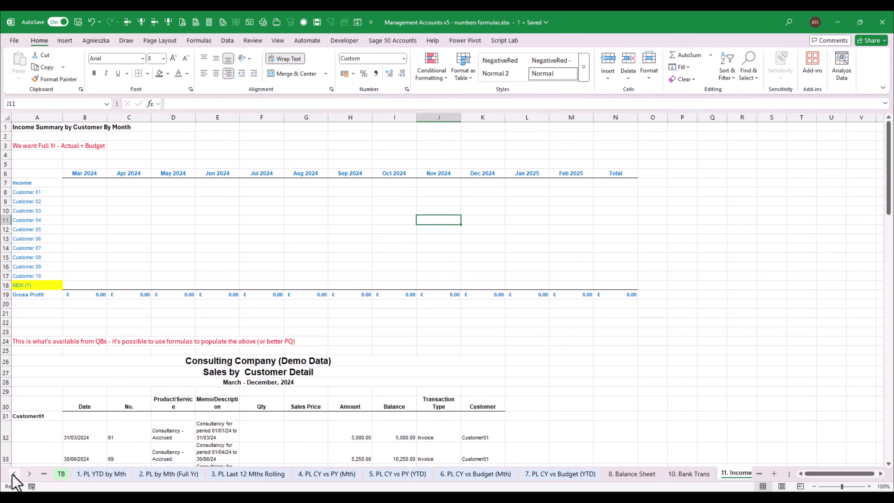
{"action": "left_click", "coordinate": [14, 473]}
{"action": "left_click", "coordinate": [14, 474]}
{"action": "left_click", "coordinate": [101, 474]}
{"action": "left_click", "coordinate": [213, 209]}
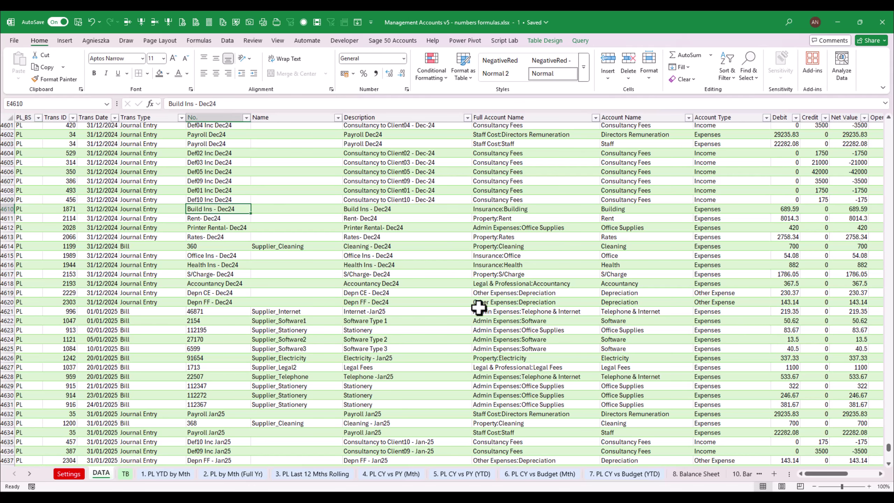